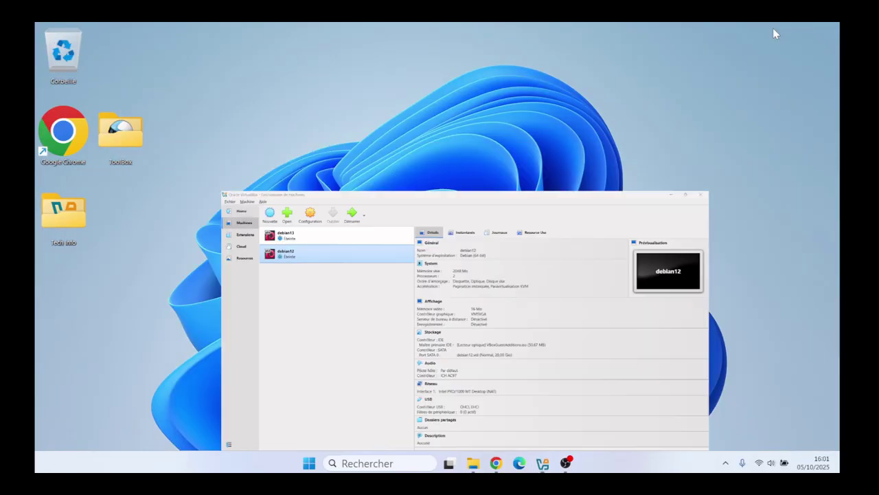
Step: Bring up Google Chrome on a new tab showing the Google search page
click(496, 462)
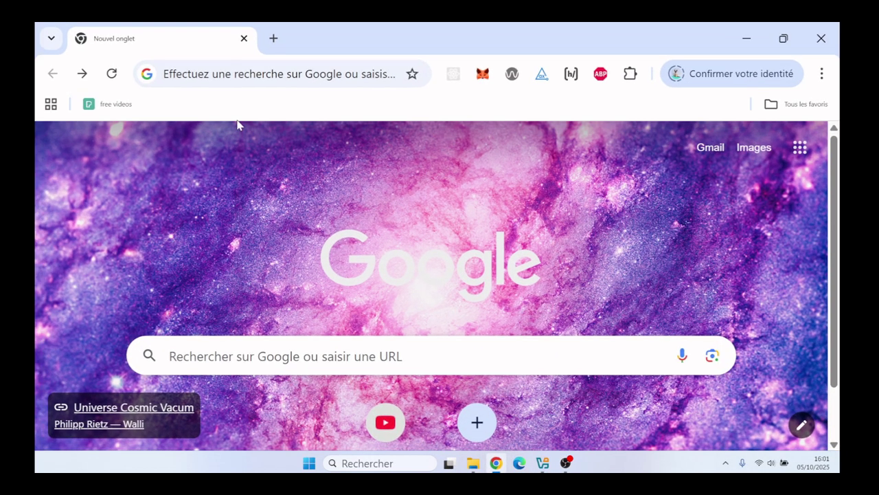
Step: Search Google for 'windows 10 iso' and open Microsoft's Télécharger Windows 10 page
click(196, 70)
text(windows)
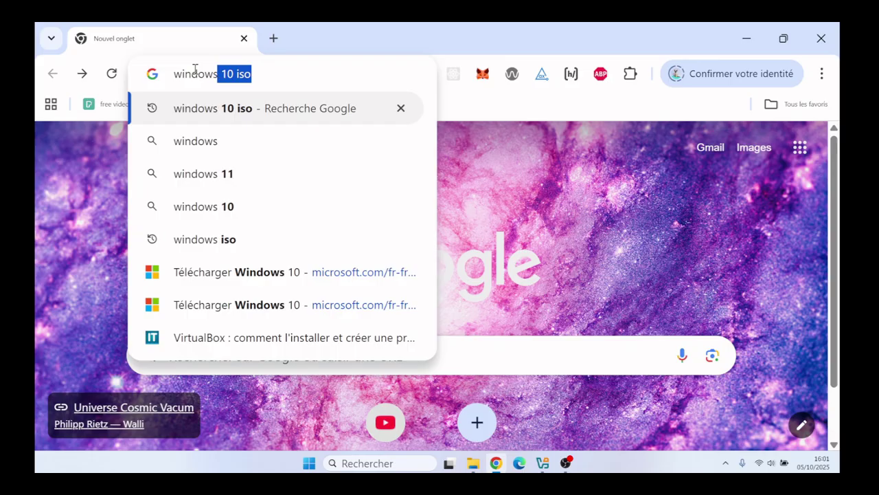
key(Return)
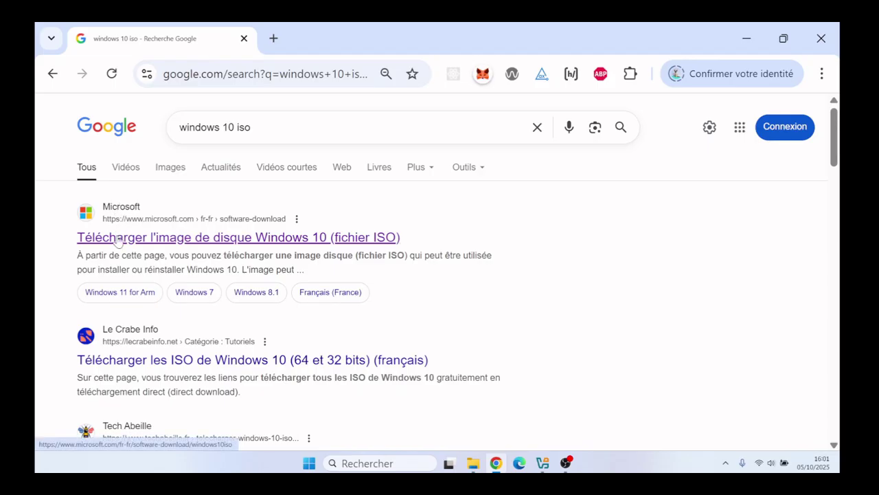
click(118, 238)
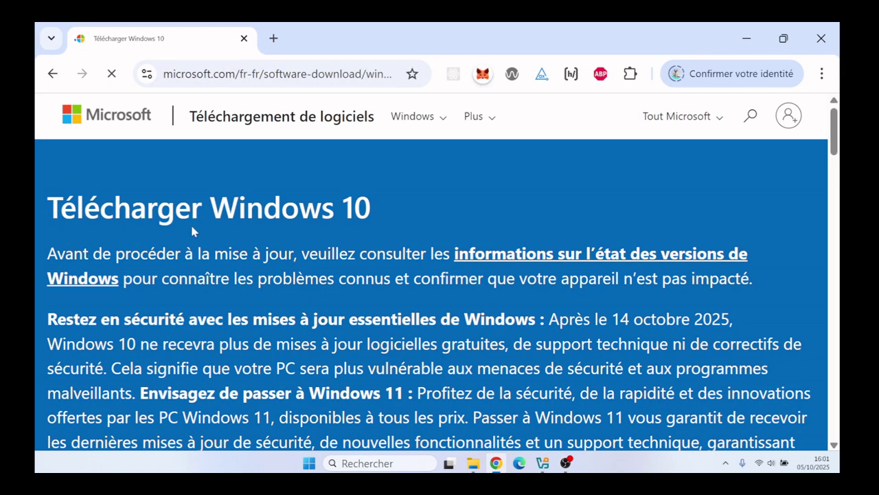
Step: Download MediaCreationTool_22H2 (1).exe from the installation media section and view it in Téléchargements
scroll(190, 222, down, 7)
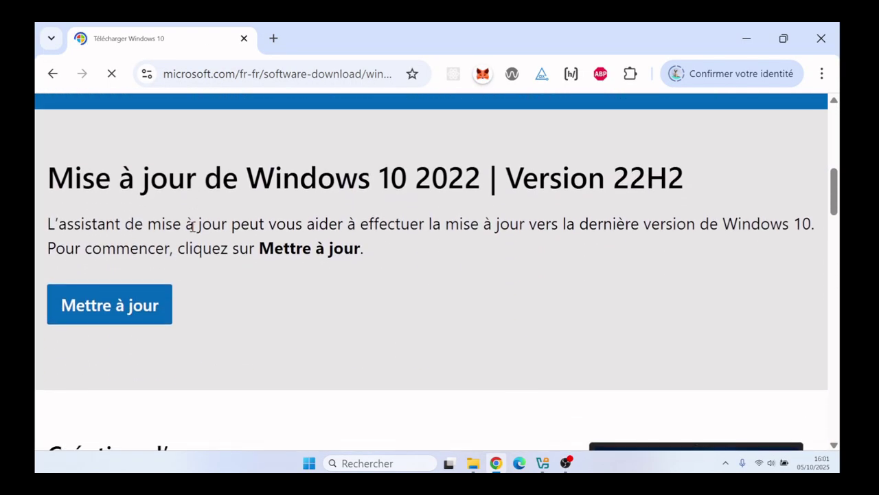
scroll(193, 226, down, 3)
scroll(193, 226, up, 1)
scroll(193, 226, down, 2)
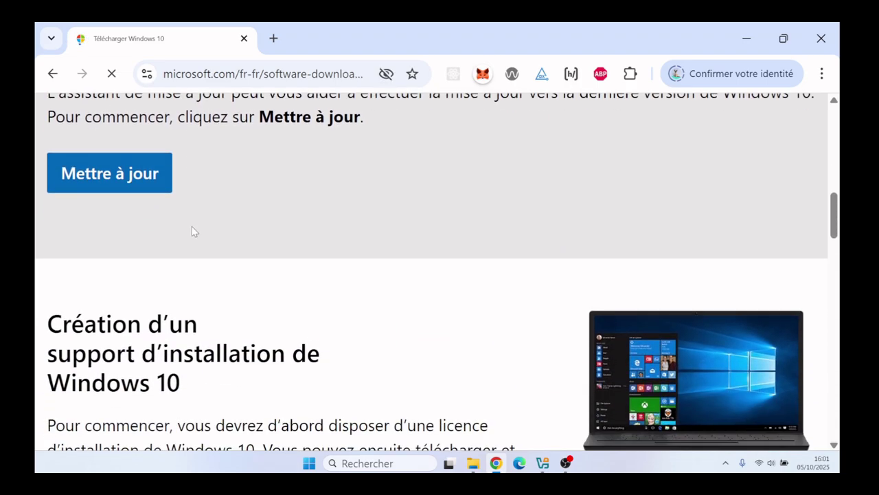
scroll(192, 231, down, 3)
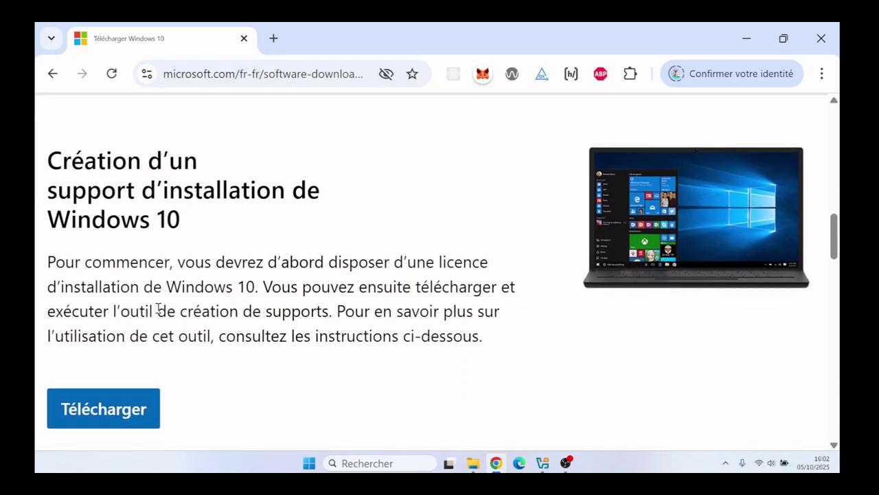
click(121, 410)
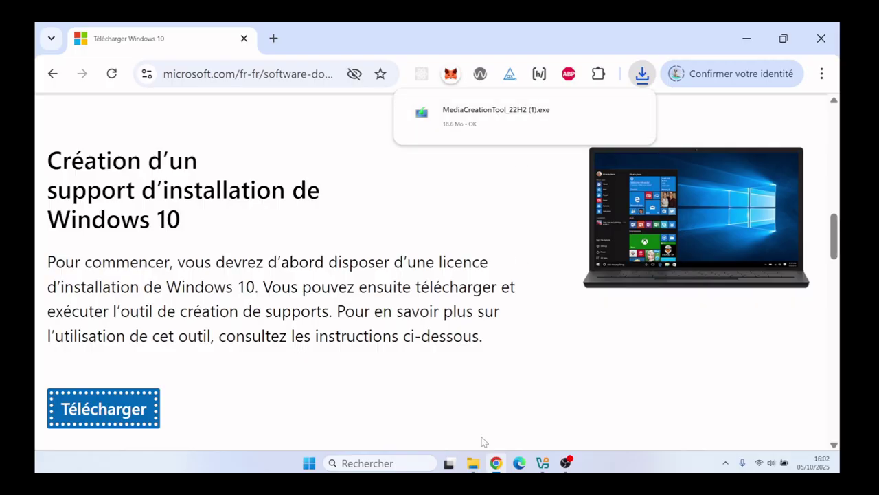
click(474, 463)
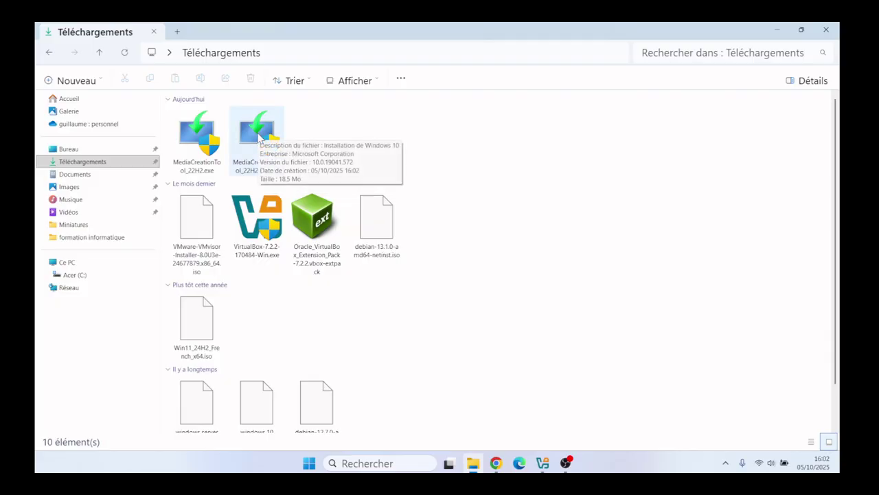
Step: Launch MediaCreationTool_22H2 (1).exe from the Téléchargements folder
click(259, 138)
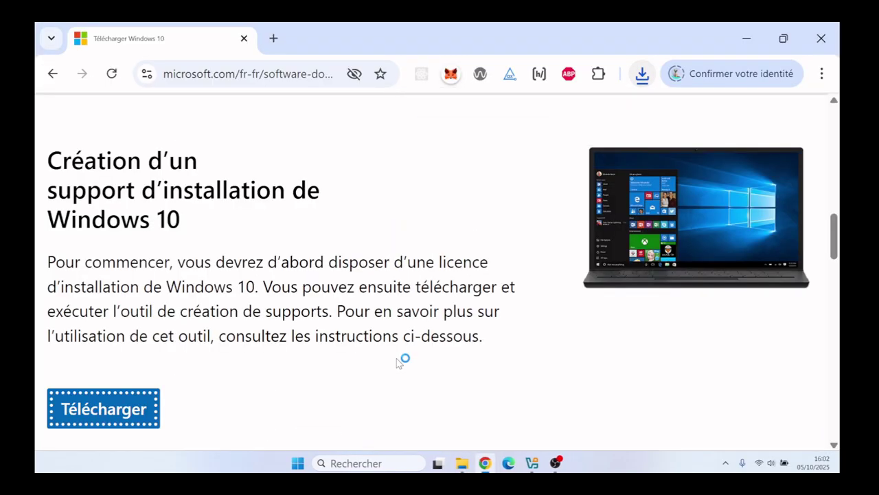
Step: Minimize Chrome and accept the Windows 10 setup license terms
click(748, 39)
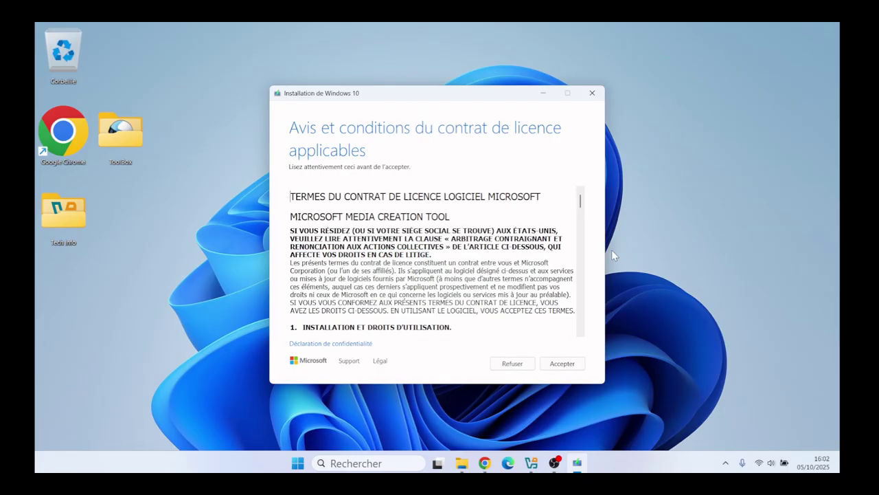
click(574, 365)
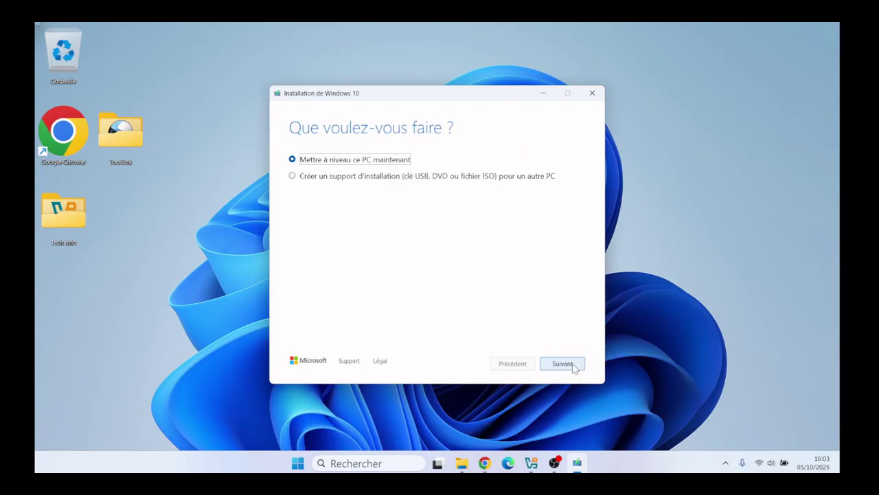
Step: Choose to create installation media as an ISO file, keeping the recommended language and edition
click(332, 176)
click(326, 180)
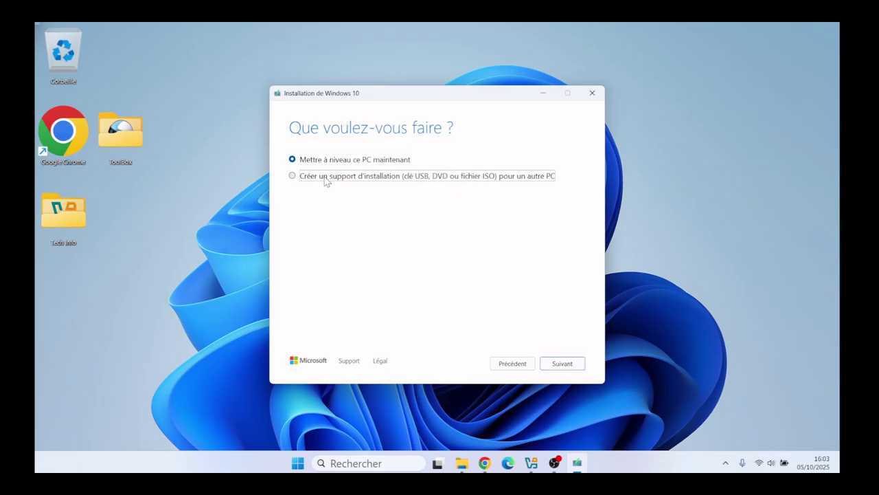
click(565, 364)
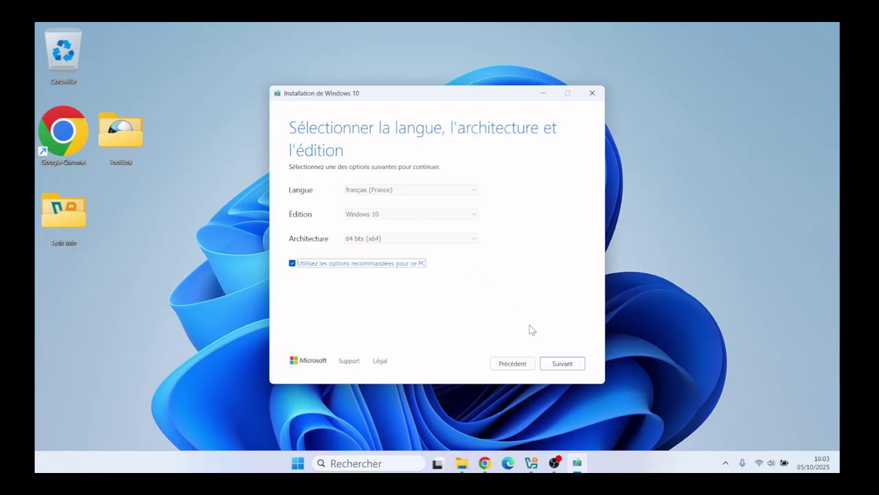
click(565, 365)
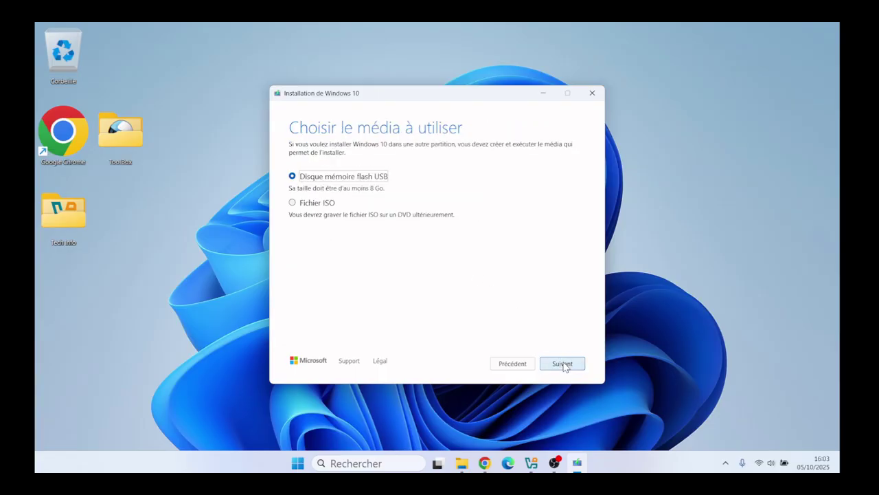
click(293, 203)
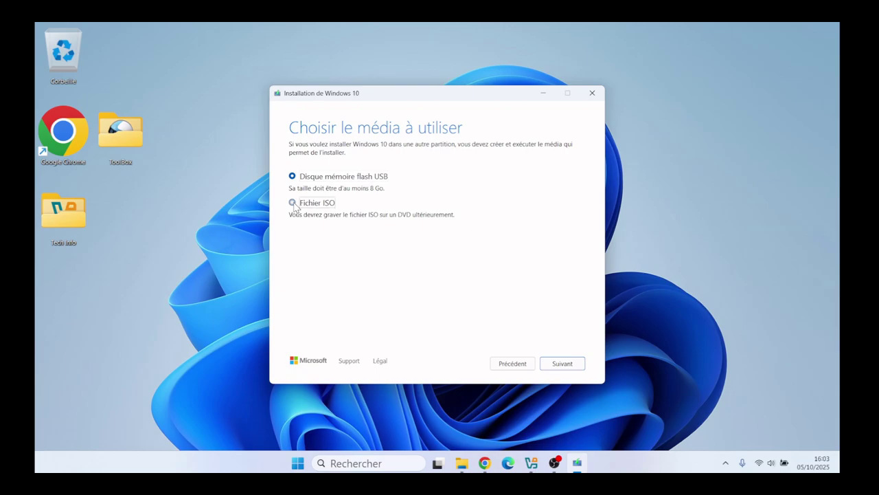
click(565, 364)
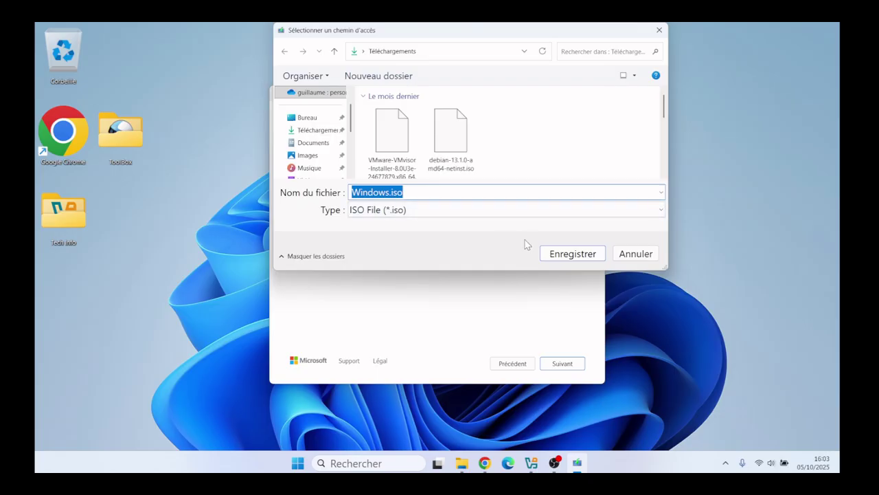
Step: Cancel the ISO save location and quit Windows 10 setup, returning to Téléchargements
click(659, 31)
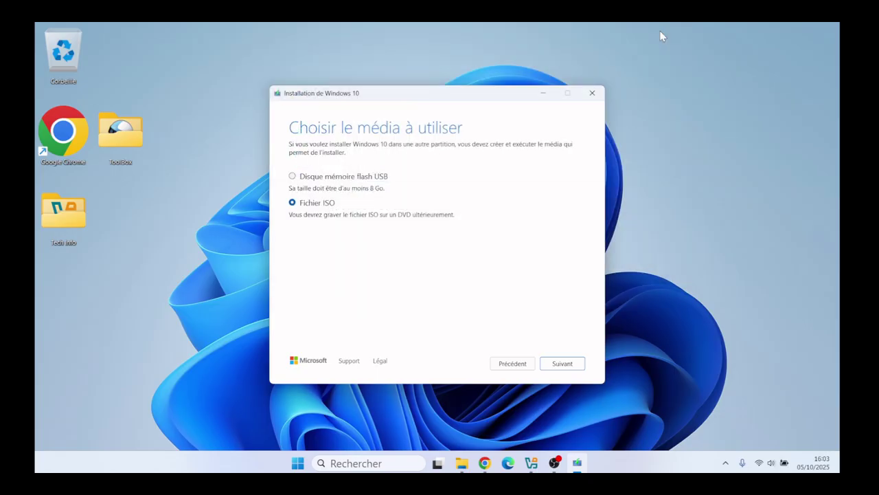
click(593, 92)
click(424, 280)
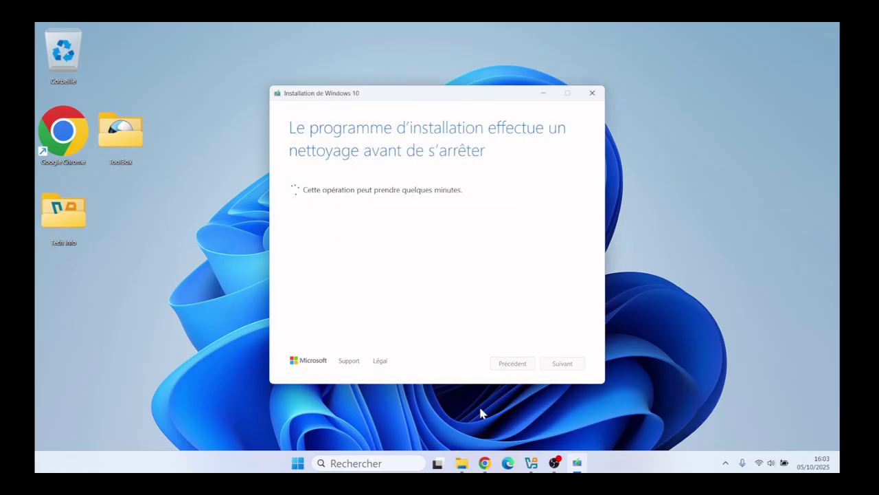
click(460, 464)
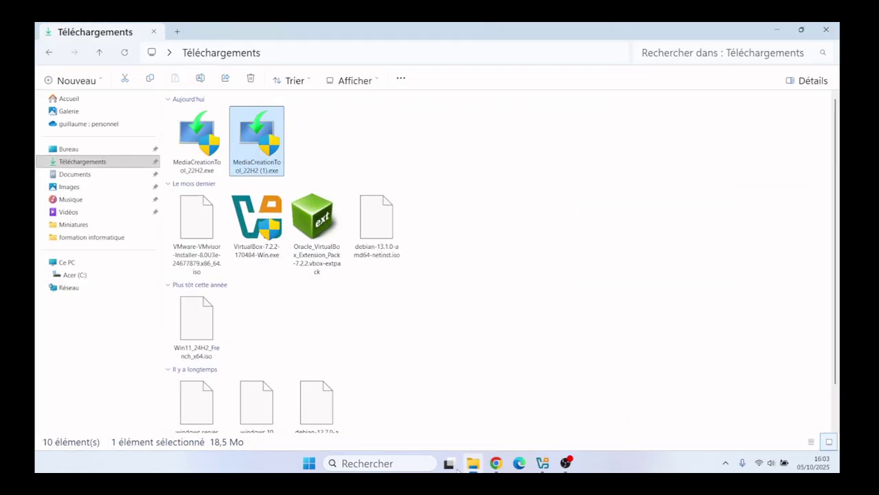
Step: Minimize the Téléchargements window and bring up the VirtualBox manager
scroll(834, 246, down, 1)
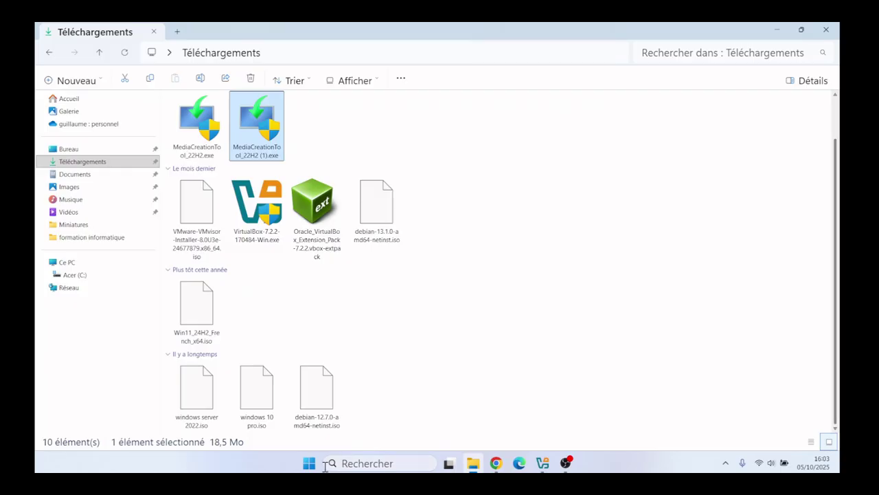
click(774, 29)
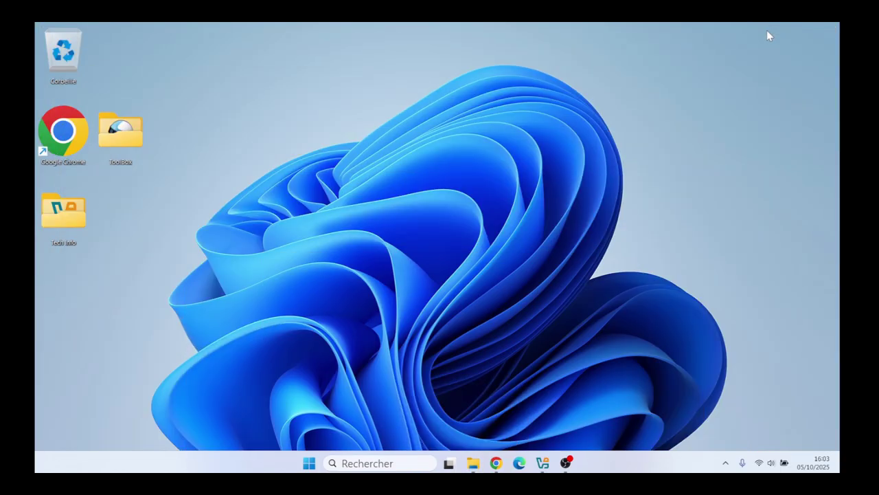
click(542, 463)
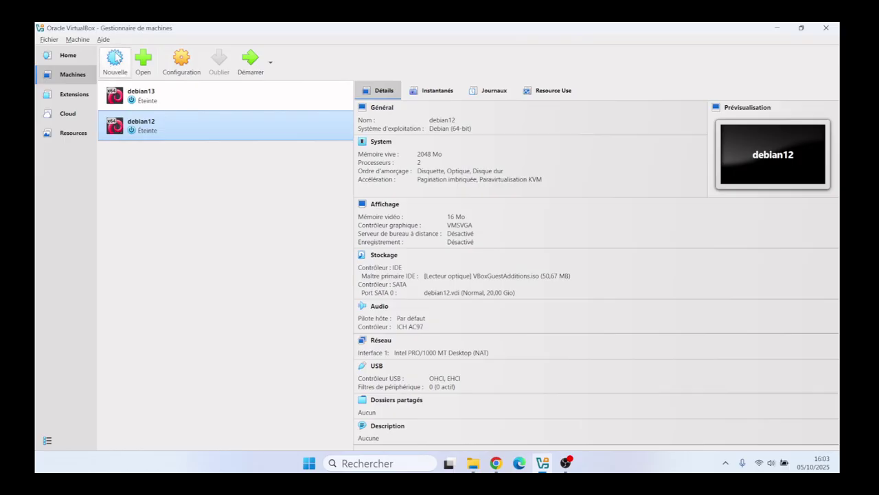
Step: Start a new machine named W10, detected as Windows 10 (64-bit), and continue
click(117, 60)
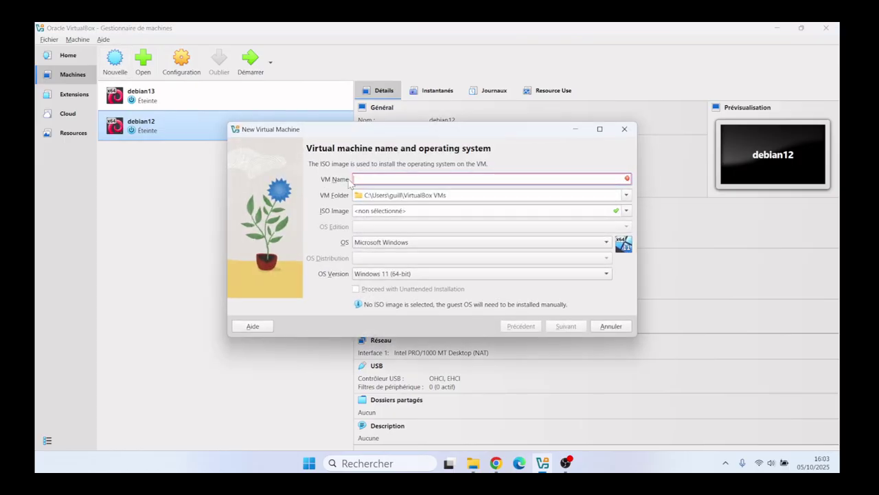
text(VM)
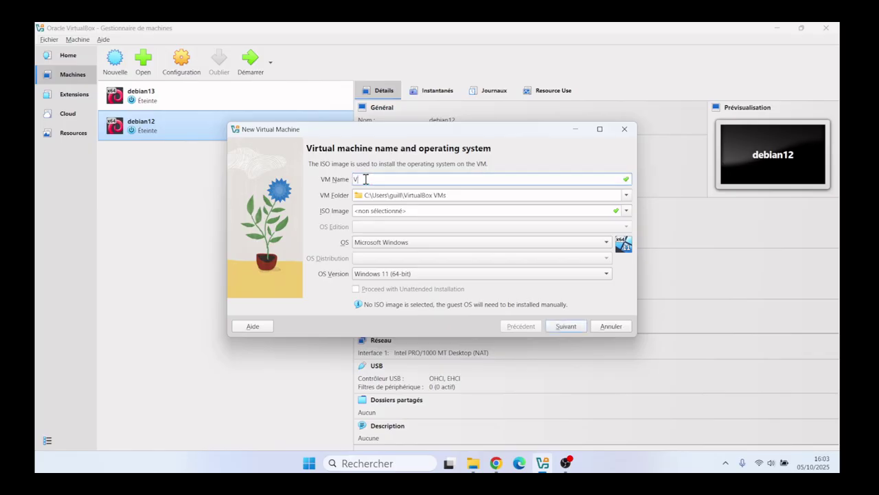
key(BackSpace)
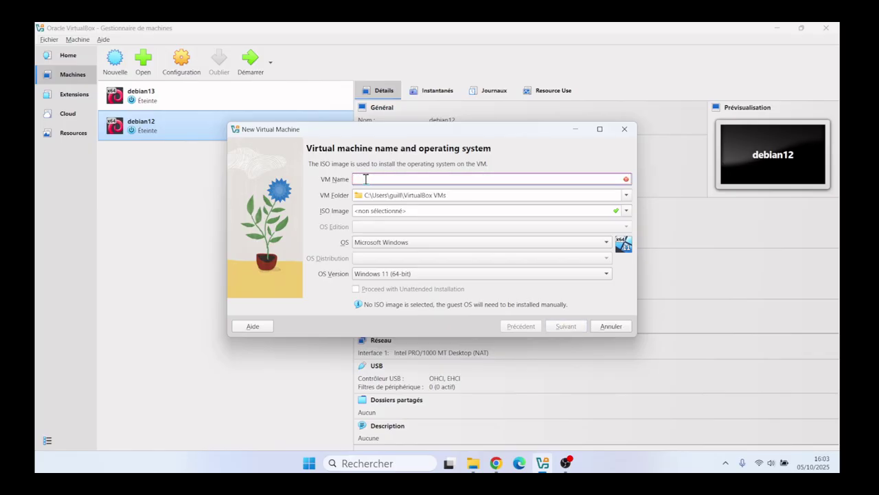
text(W10)
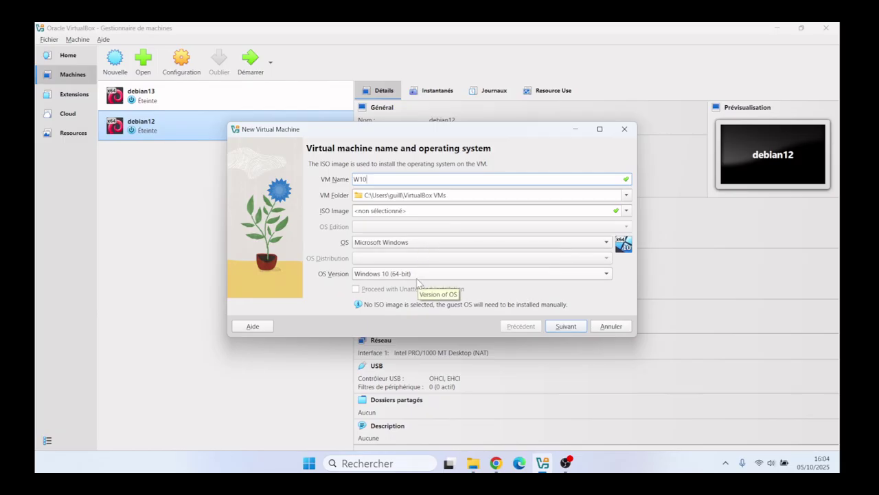
click(566, 325)
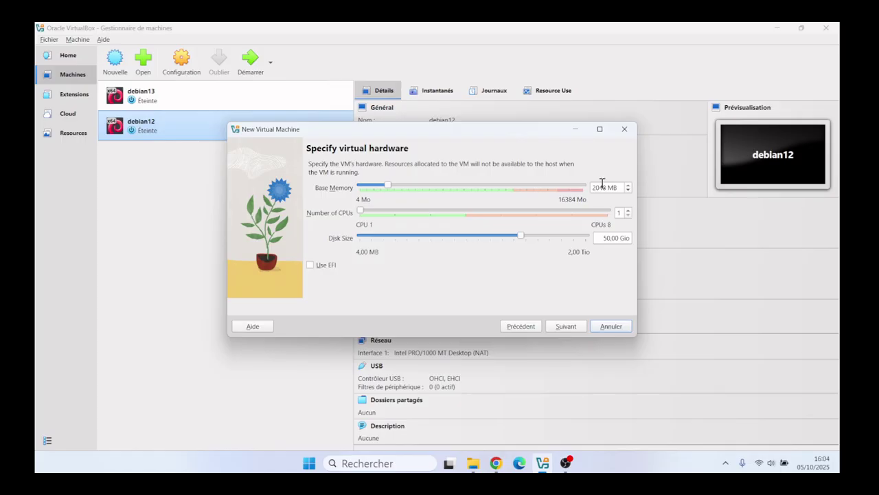
Step: Give W10 4096 MB of base memory and 2 CPUs, then view the summary
triple_click(602, 186)
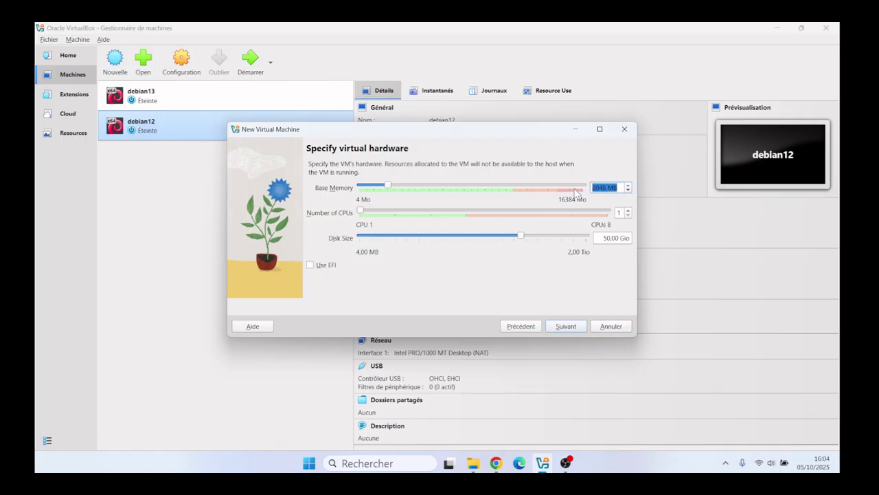
text(4096)
click(397, 213)
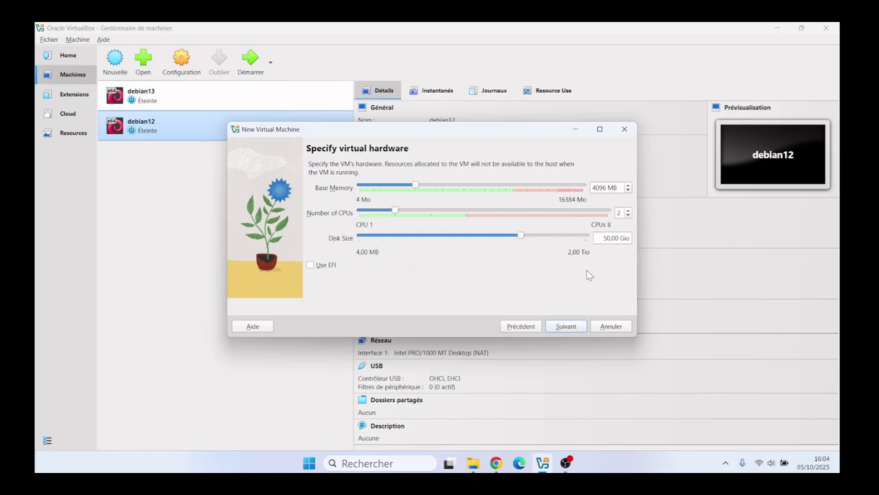
click(567, 334)
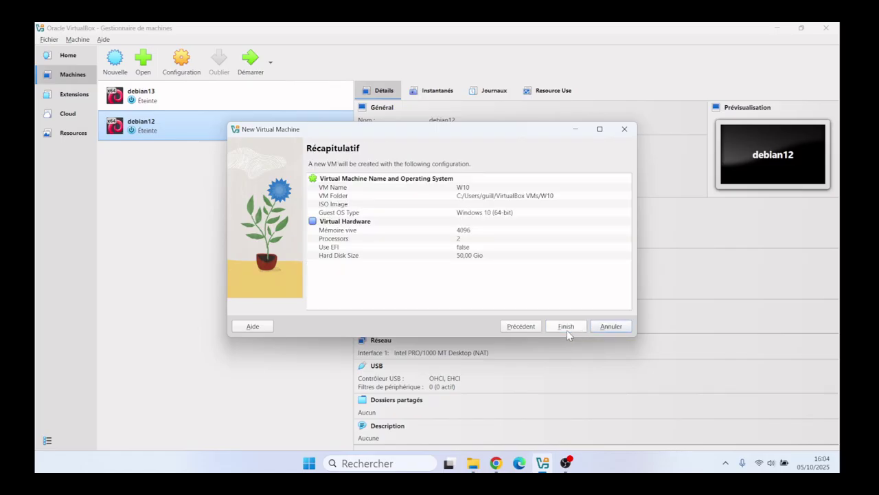
Step: Finish creating the W10 machine and open its settings
click(566, 332)
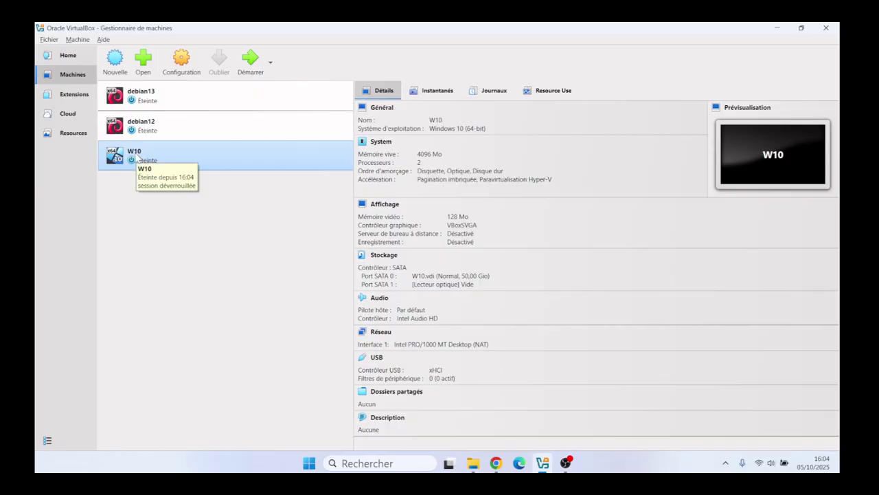
click(184, 67)
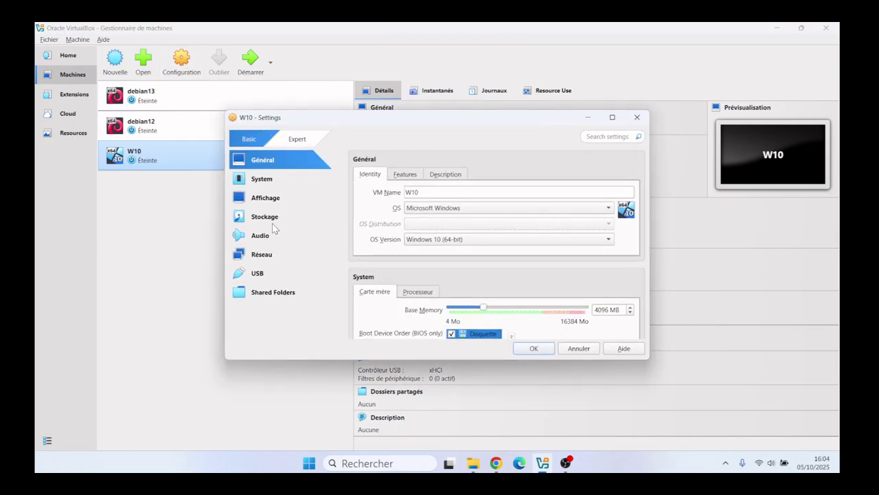
Step: Attach windows 10 pro.iso to W10's empty optical drive in Storage settings and save
click(268, 227)
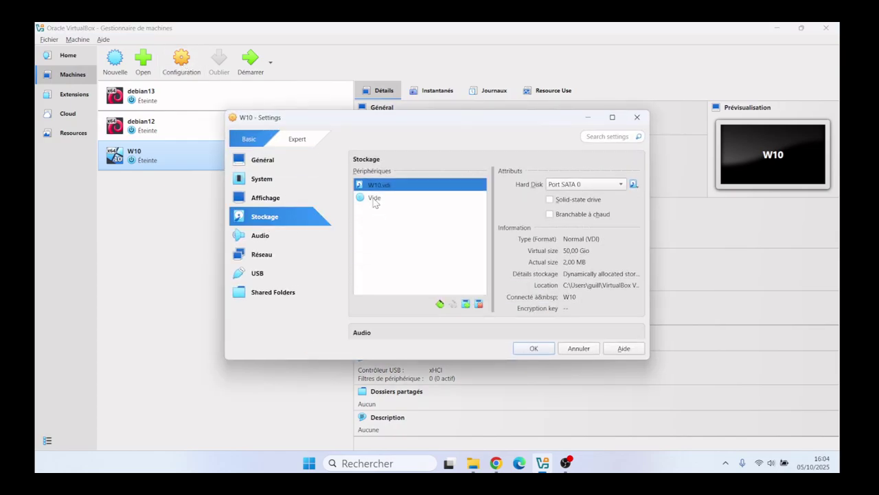
click(375, 199)
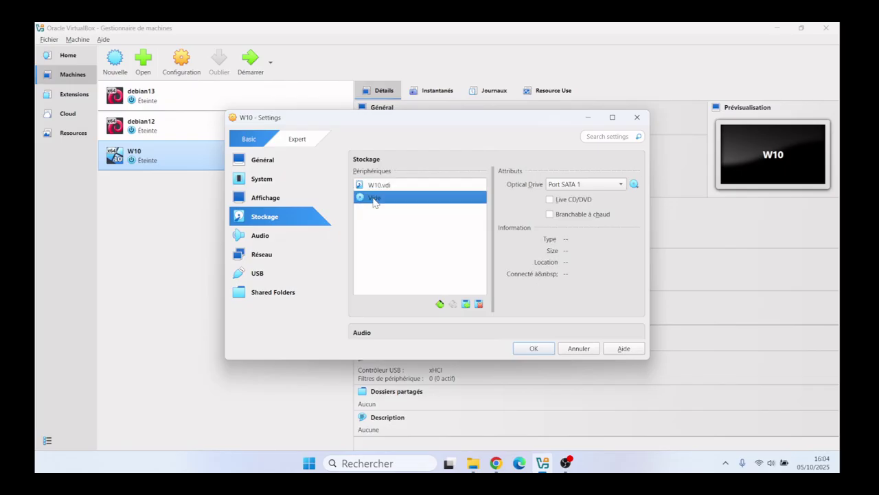
click(634, 185)
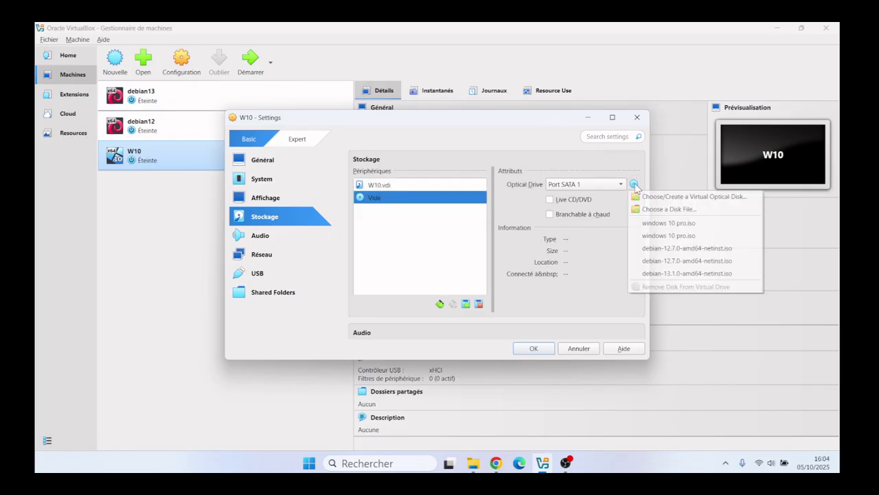
click(669, 210)
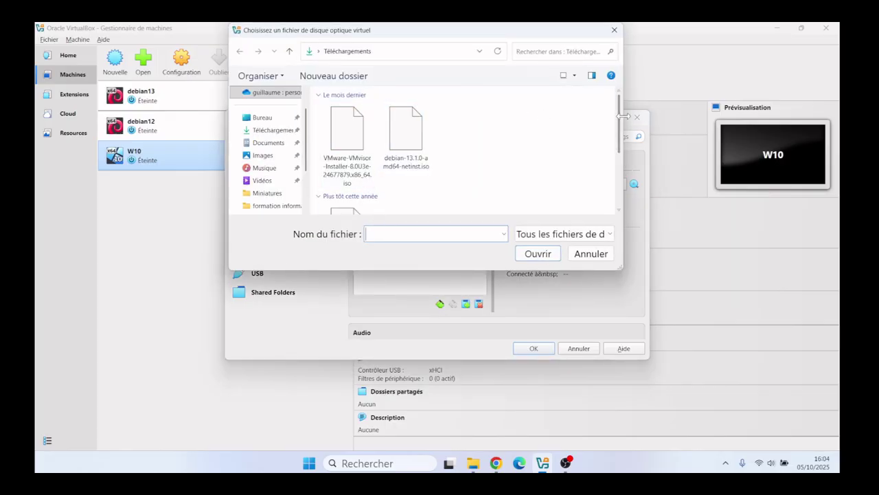
scroll(613, 121, down, 5)
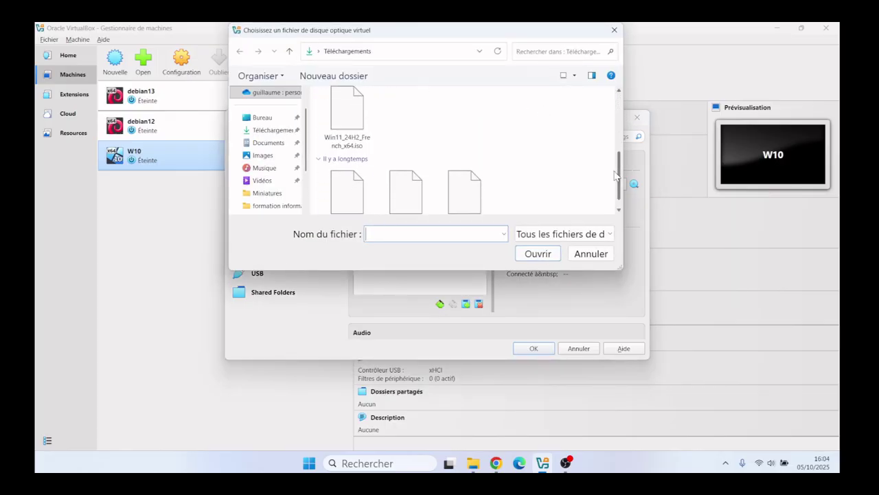
double_click(412, 182)
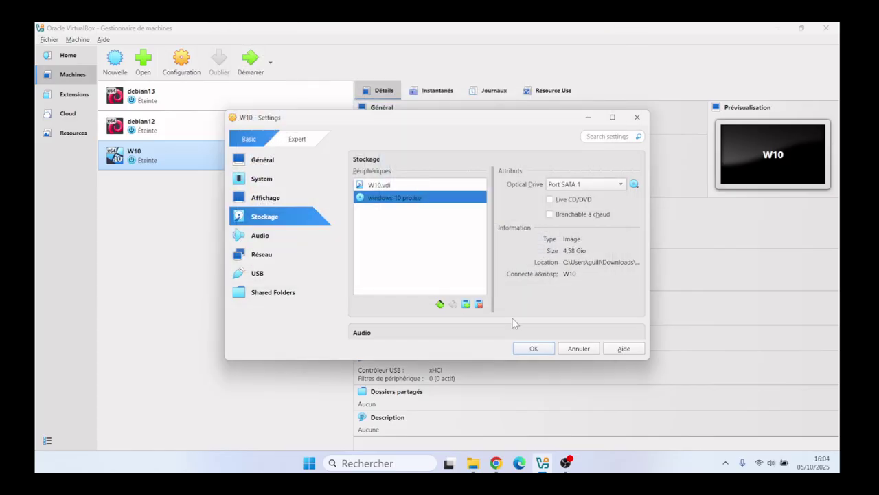
click(534, 349)
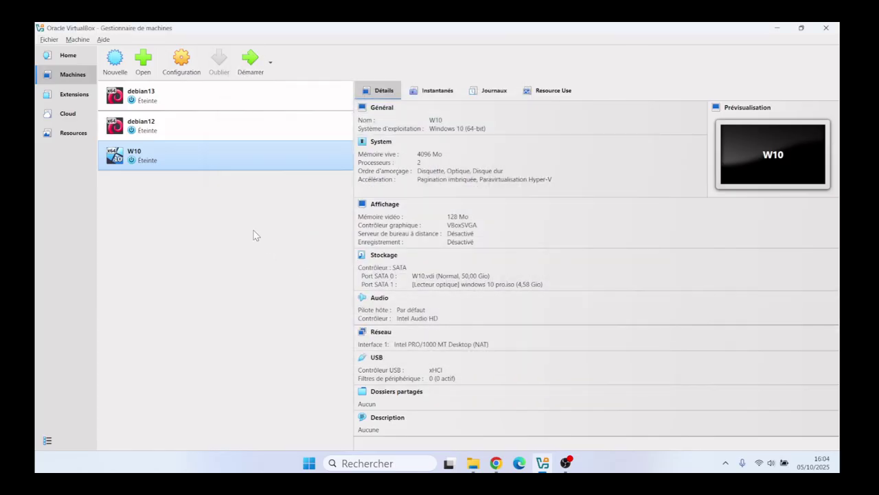
Step: Start the W10 virtual machine and maximize its window
click(251, 63)
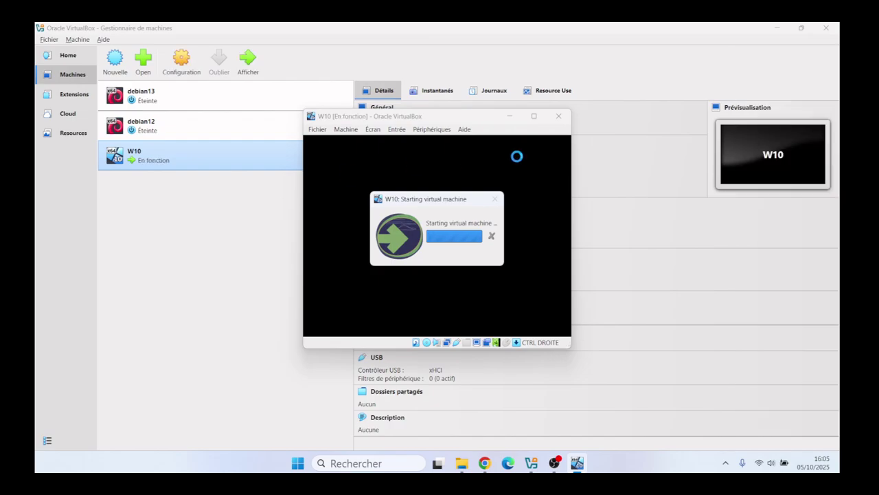
click(534, 116)
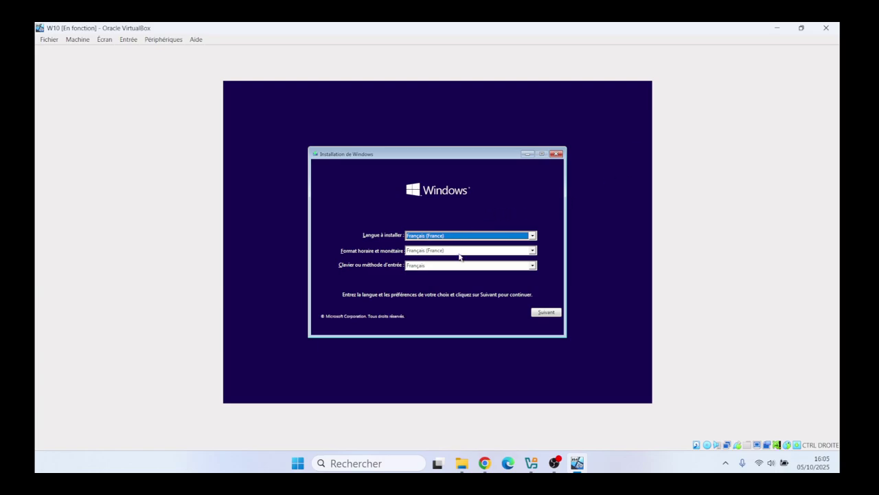
Step: Accept the French language and keyboard settings and begin the Windows installation
click(547, 312)
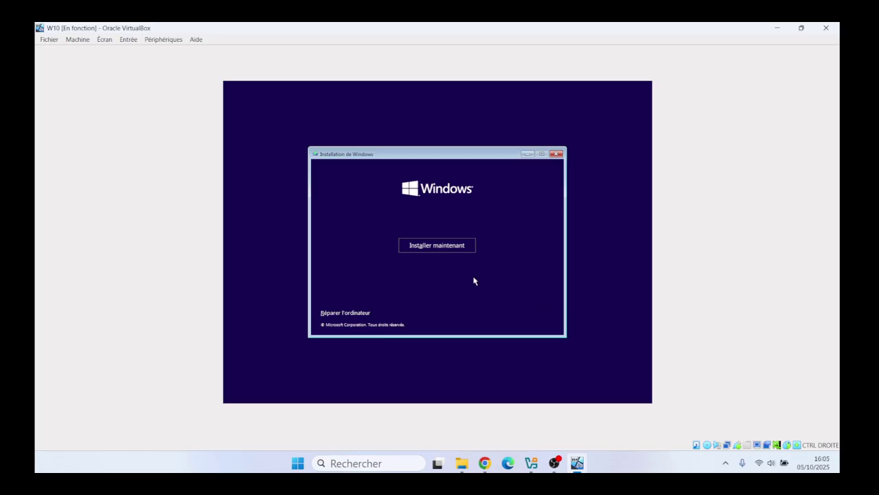
click(425, 248)
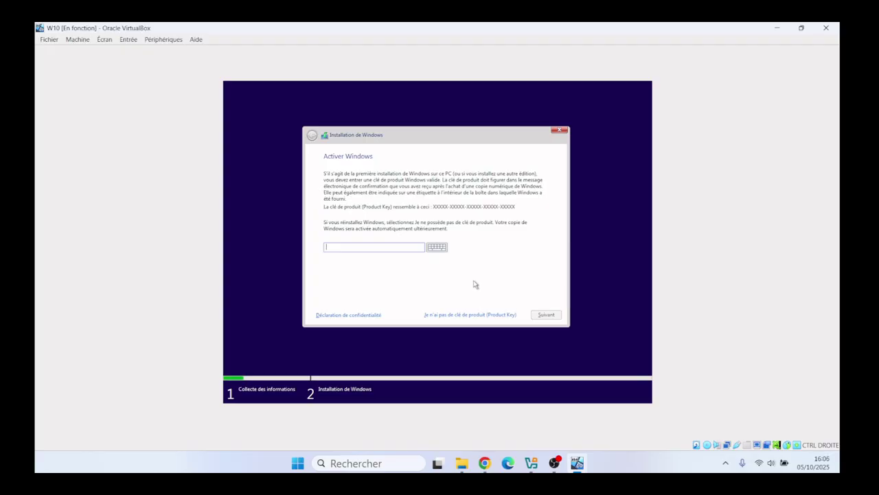
Step: Skip the product key and choose Windows 10 Professionnel as the edition
click(457, 316)
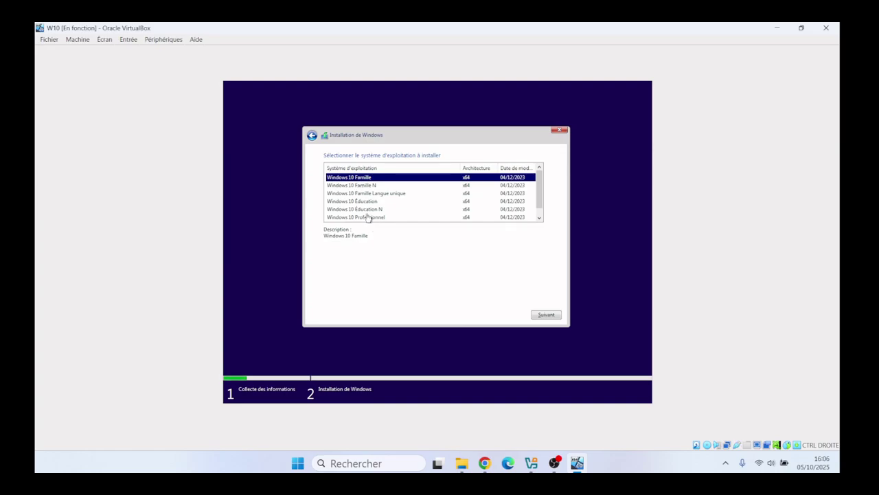
click(368, 217)
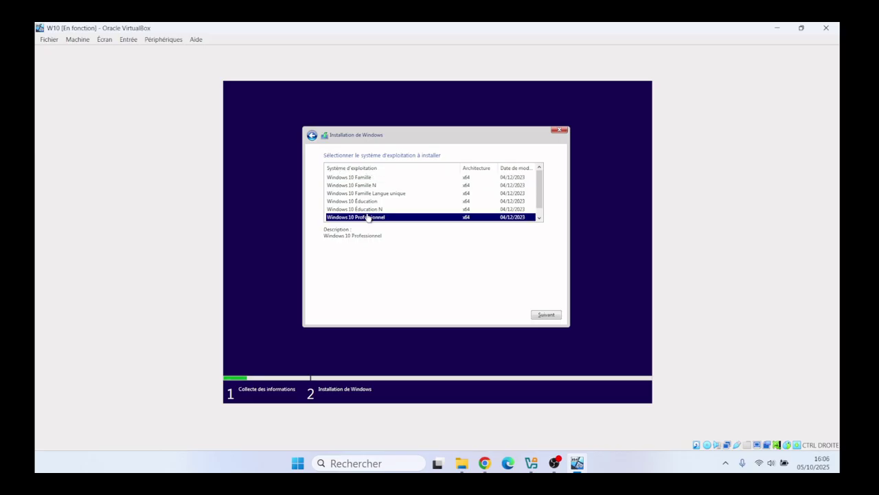
click(547, 314)
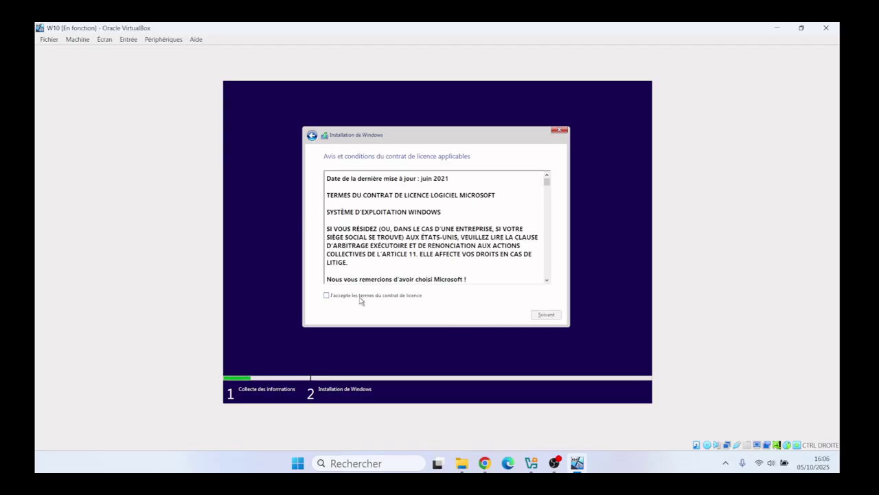
Step: Accept the licence terms and start a custom install onto the 50.0 Go unallocated drive
click(339, 296)
click(547, 314)
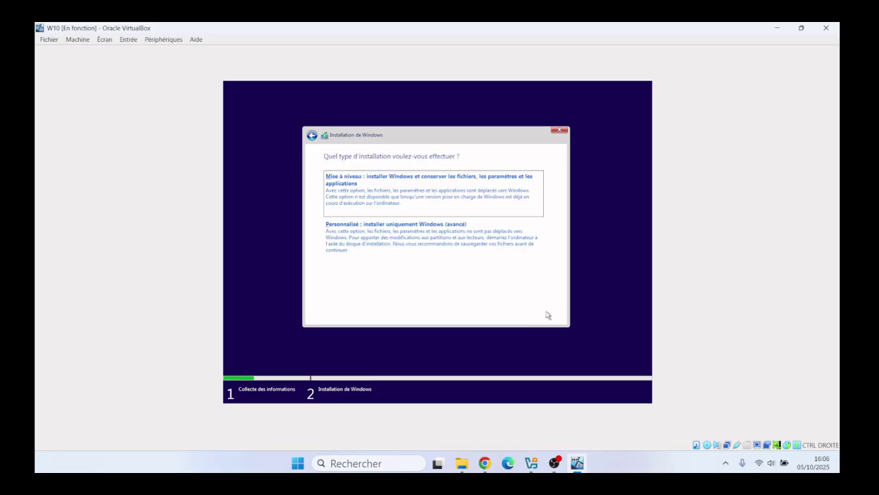
click(369, 246)
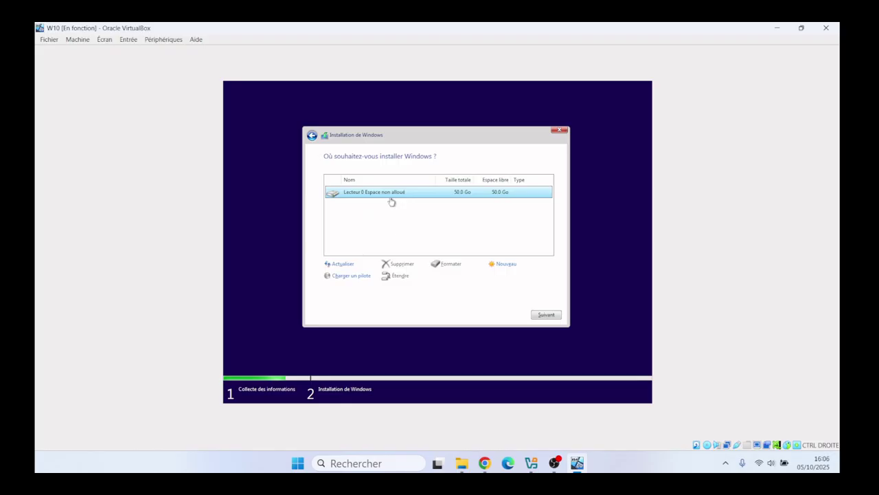
click(547, 314)
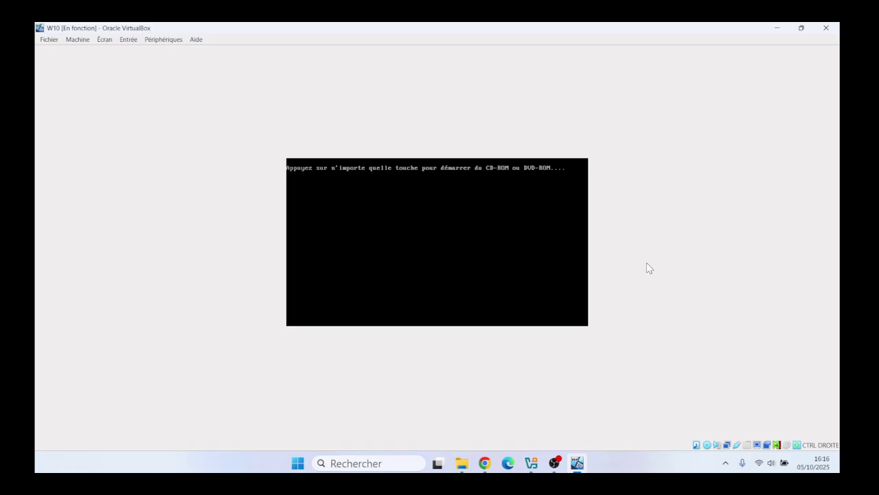
Step: Get past the boot-from-disc prompt so Windows first-time setup can start
key(Return)
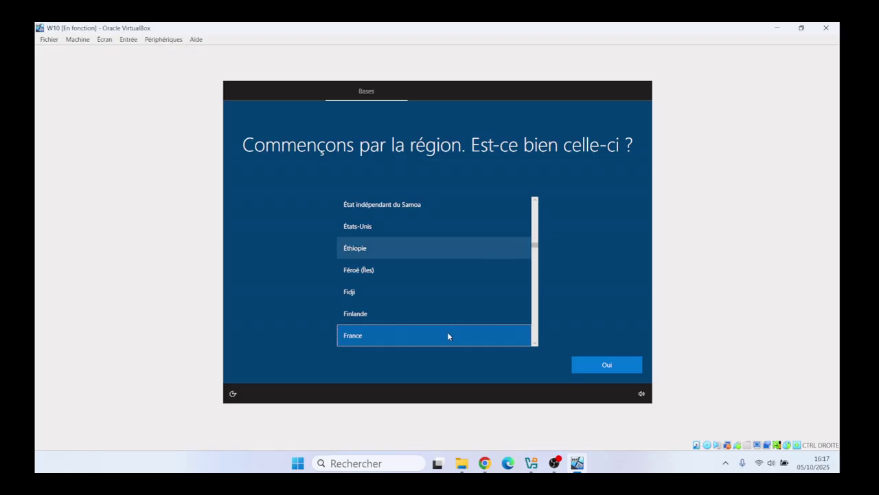
Step: Confirm France as region and Français as keyboard, skipping a second layout
click(604, 366)
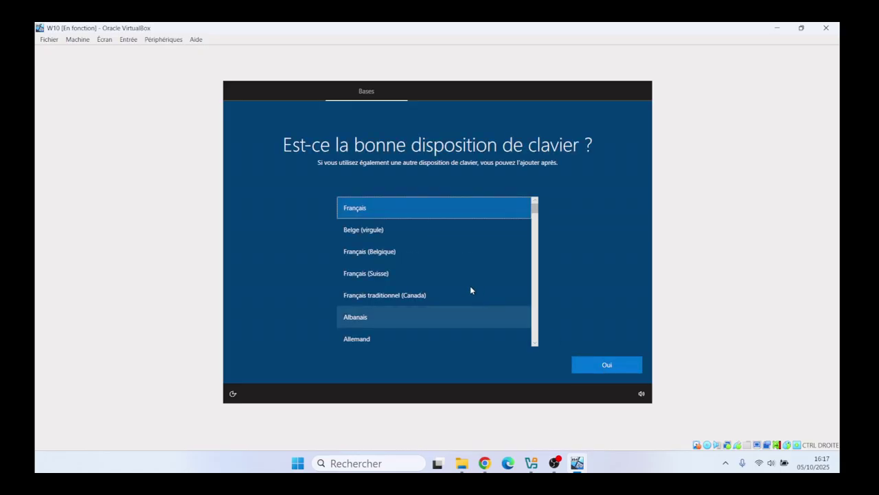
click(601, 366)
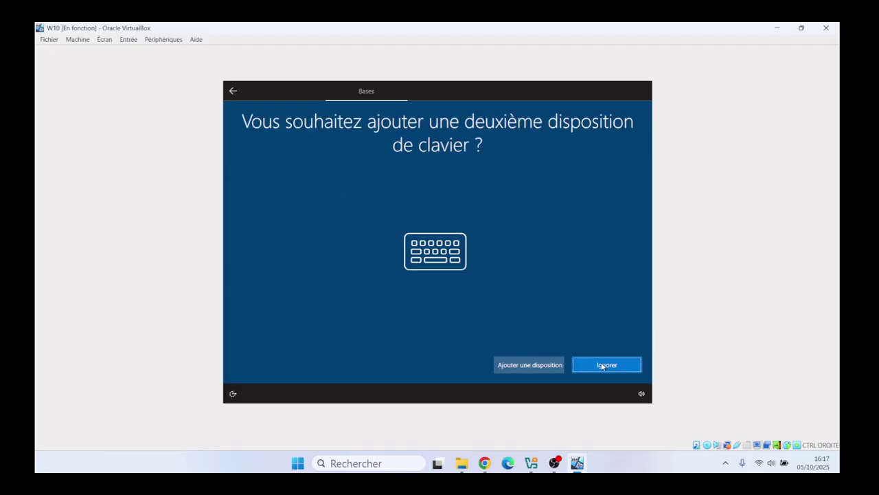
click(602, 366)
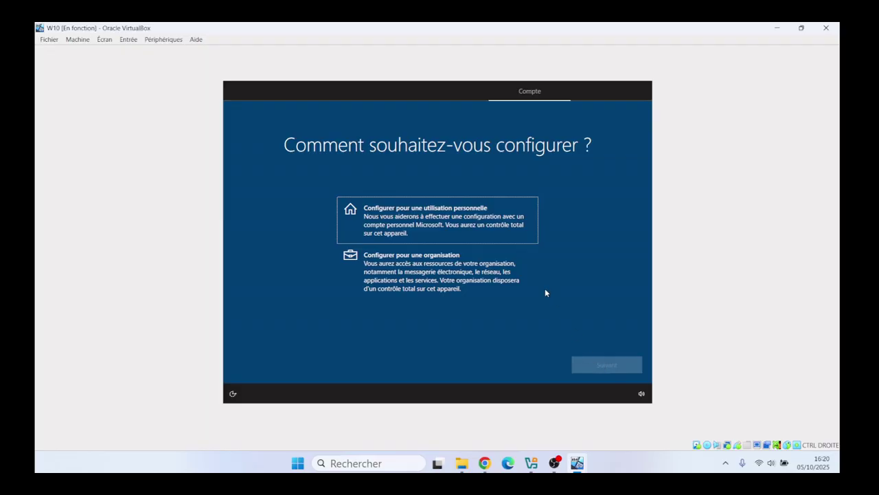
Step: Choose personal use setup and decline Microsoft sign-in in favour of an offline local account
click(424, 219)
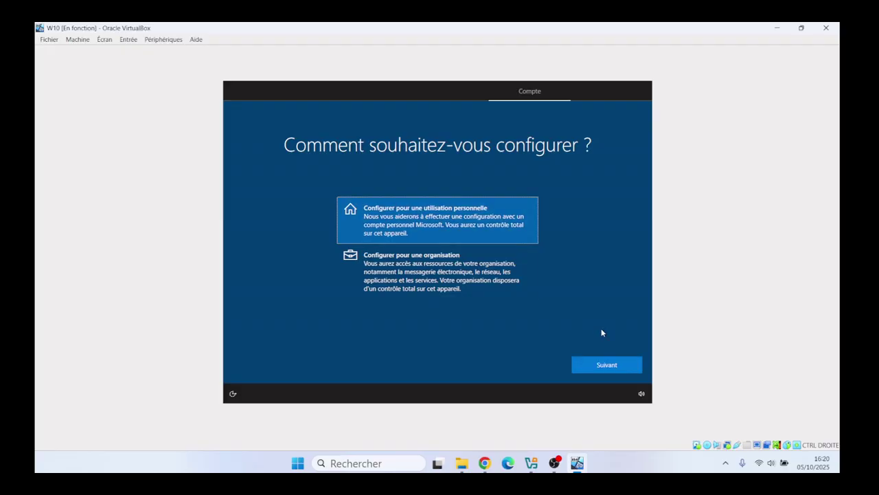
click(615, 366)
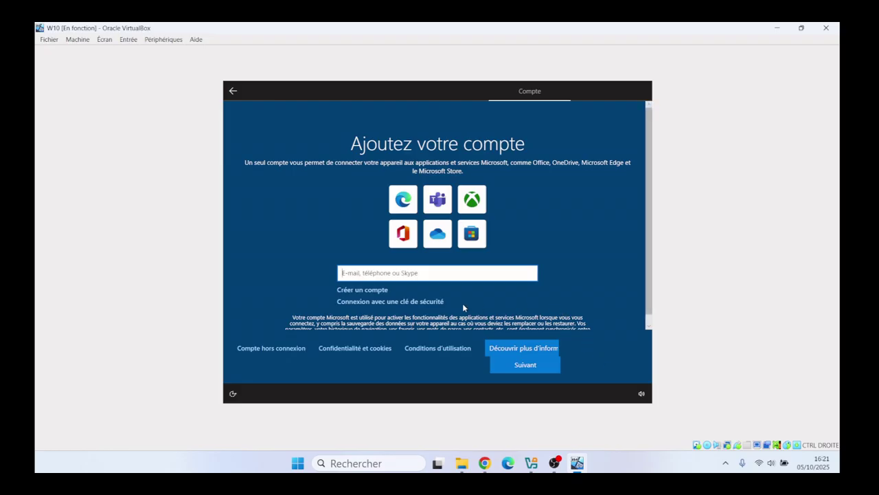
click(270, 348)
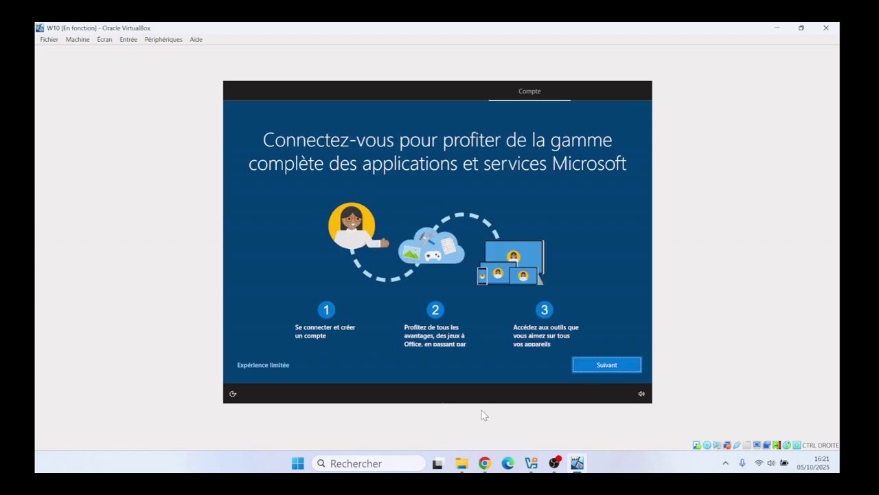
click(607, 365)
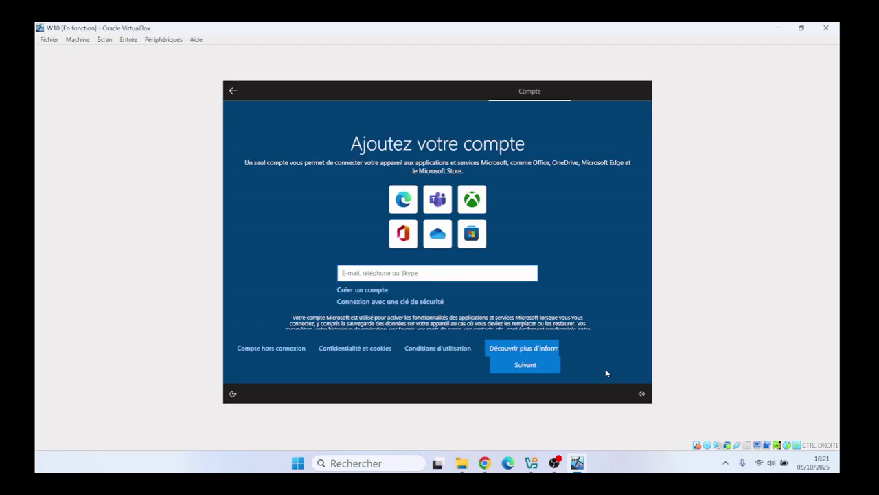
click(274, 354)
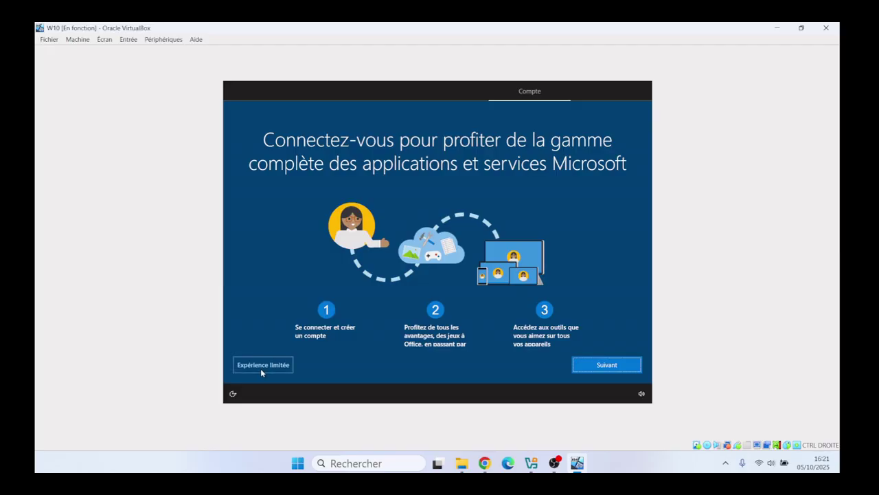
click(273, 364)
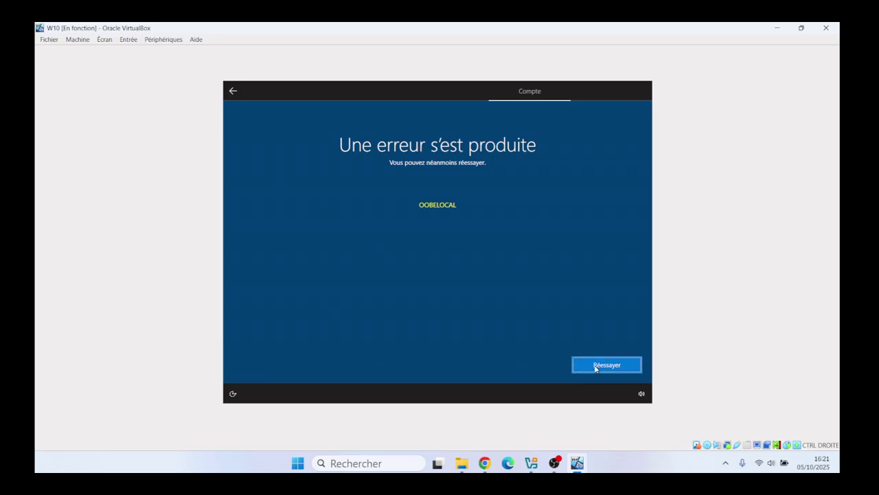
Step: Retry past the OOBELOCAL error and enter the local account's user name
click(595, 365)
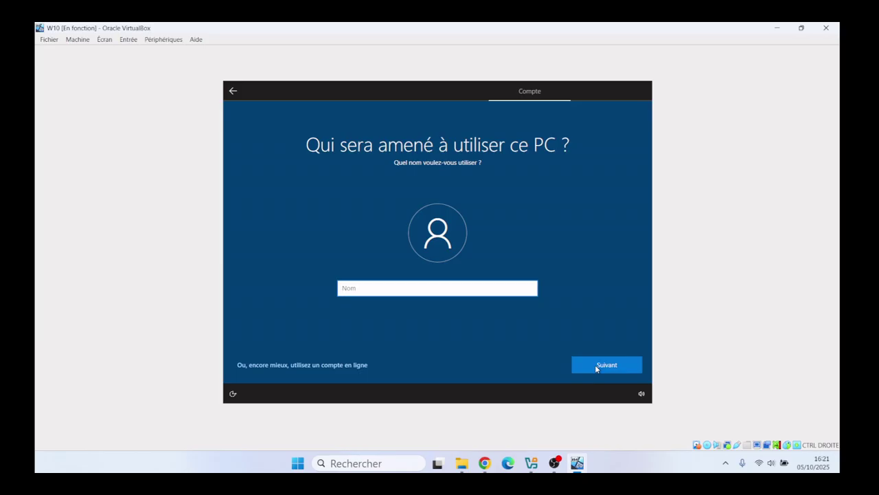
click(379, 289)
text(Va)
Step: Submit the user name, set the account password, and retype it for confirmation
click(602, 373)
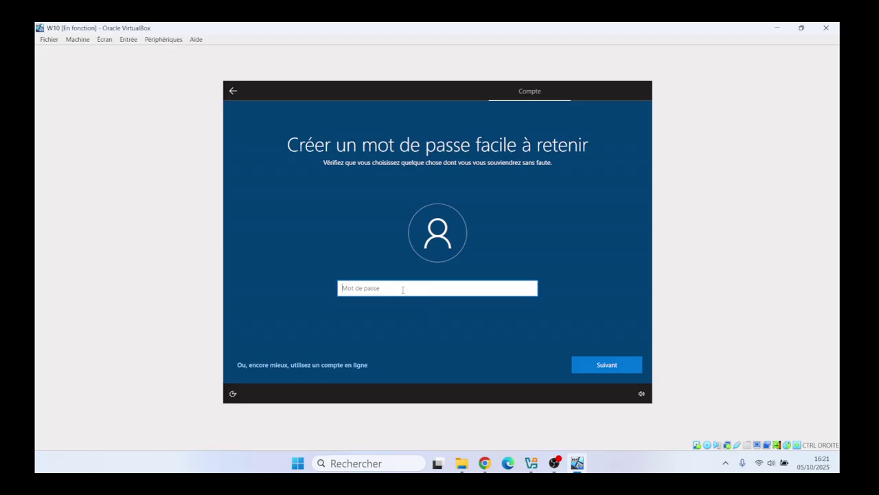
text(•••••••••)
key(BackSpace)
key(BackSpace)
key(BackSpace)
key(BackSpace)
key(BackSpace)
key(BackSpace)
key(BackSpace)
key(BackSpace)
key(BackSpace)
text(*********)
click(591, 364)
text(*****)
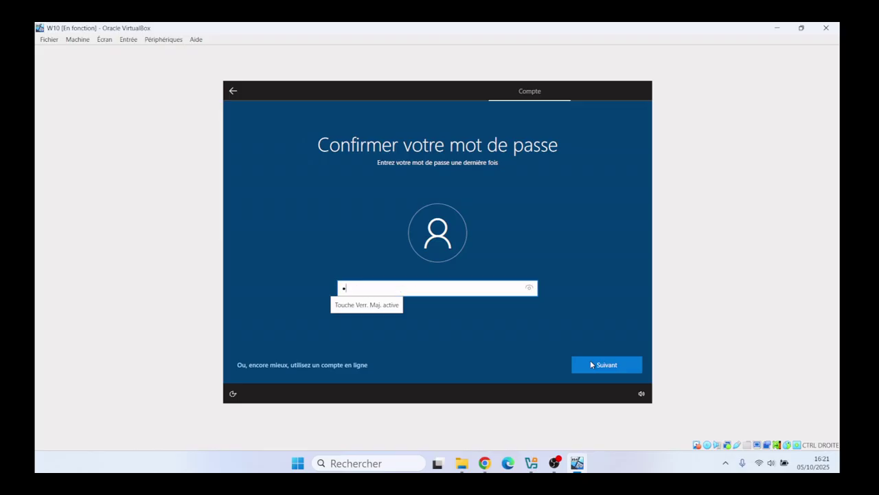
text(****)
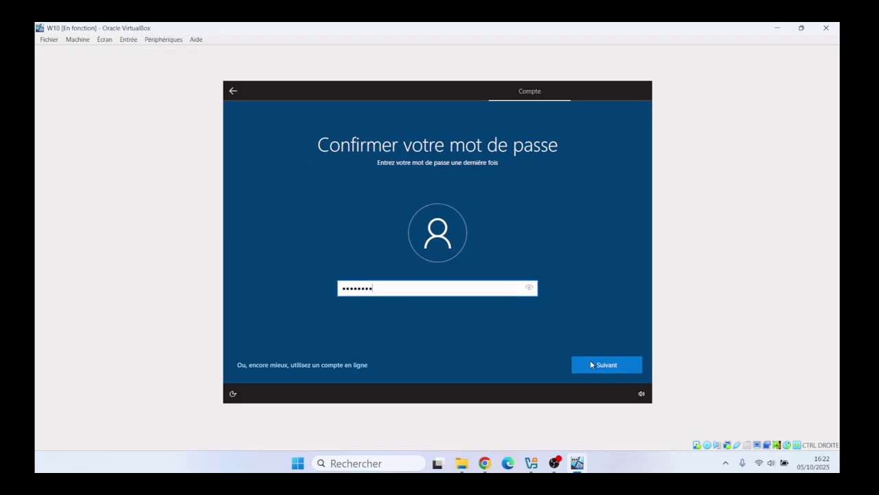
Step: Confirm the password and answer the first pet's name security question
click(591, 364)
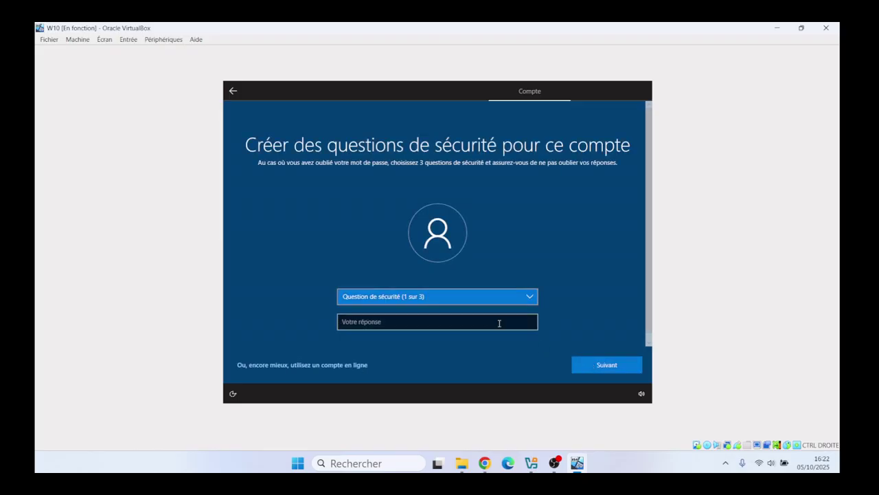
click(483, 299)
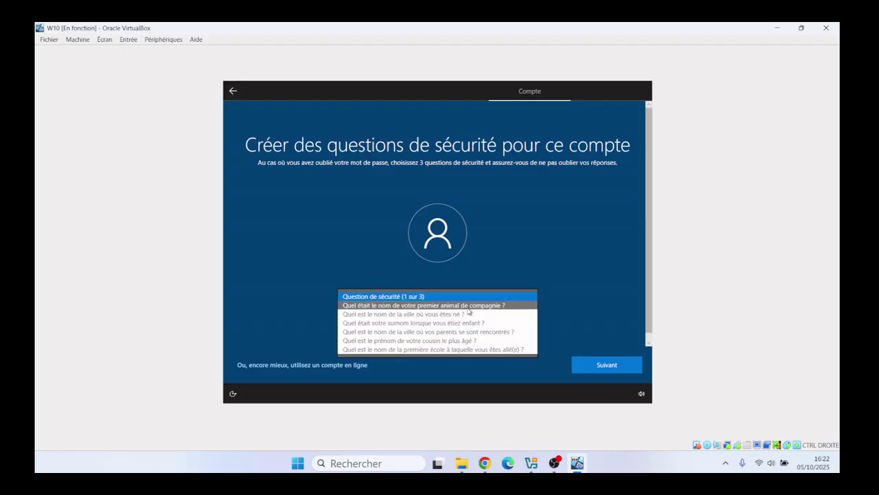
click(467, 305)
click(428, 321)
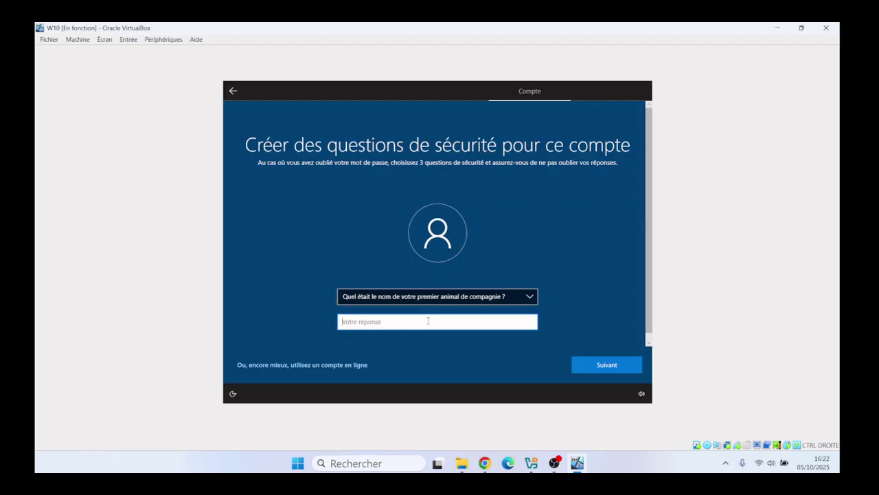
click(588, 359)
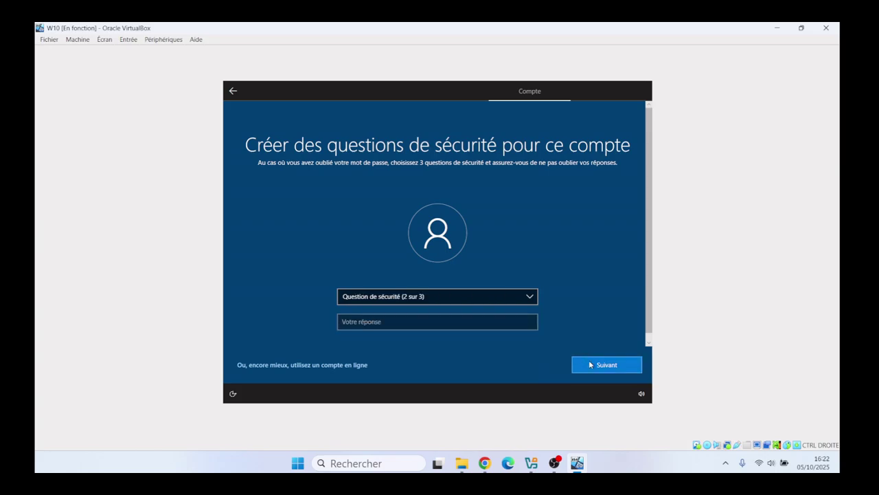
Step: Choose the city-of-birth security question and enter its answer
click(500, 300)
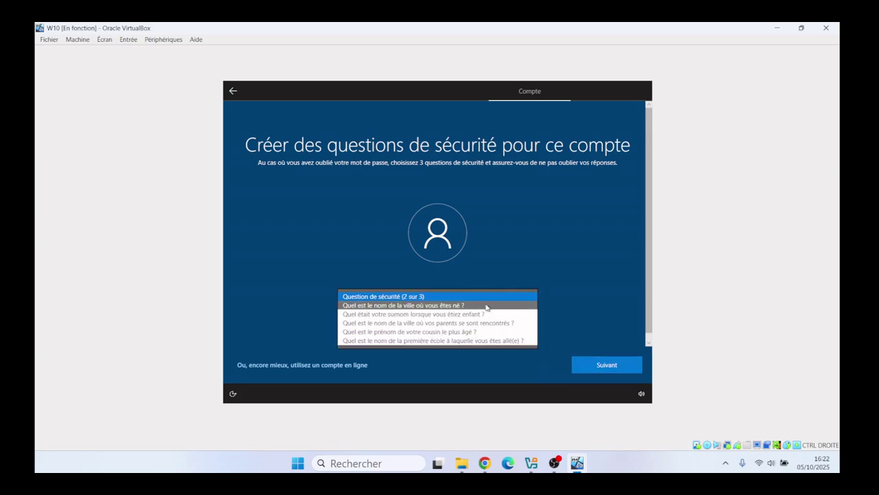
click(447, 304)
click(420, 328)
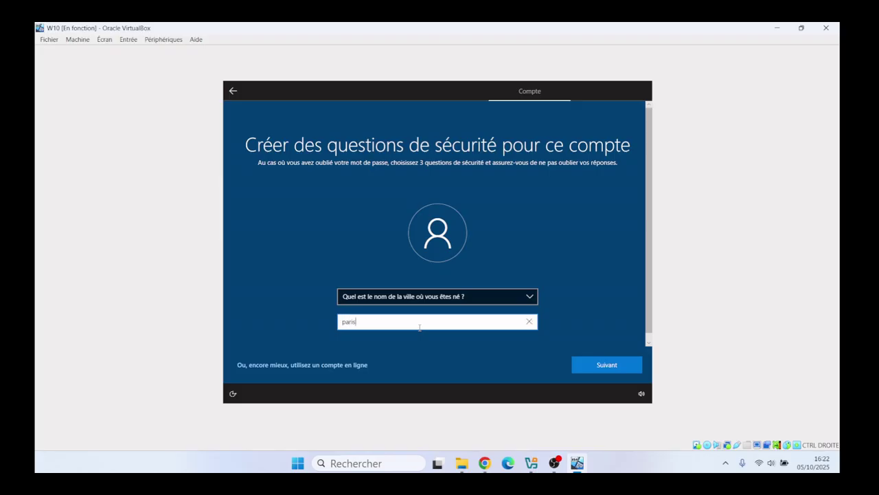
click(618, 371)
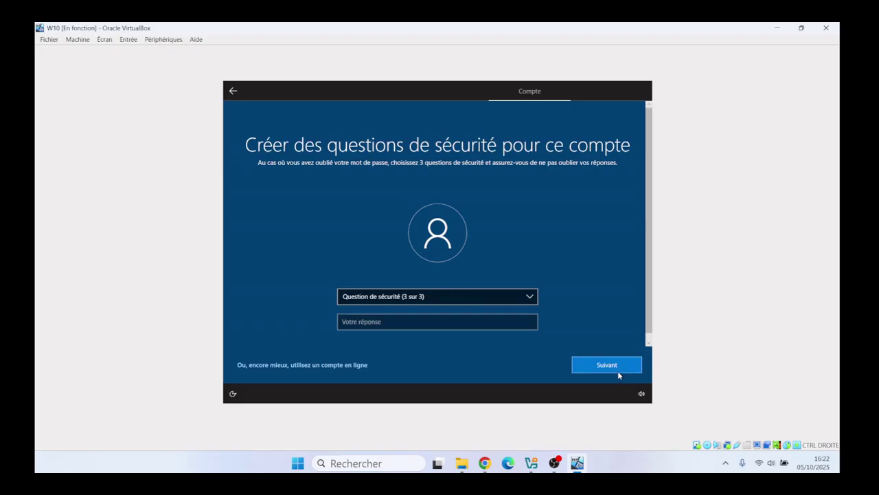
Step: Choose the childhood nickname security question, enter its answer, and submit
click(480, 304)
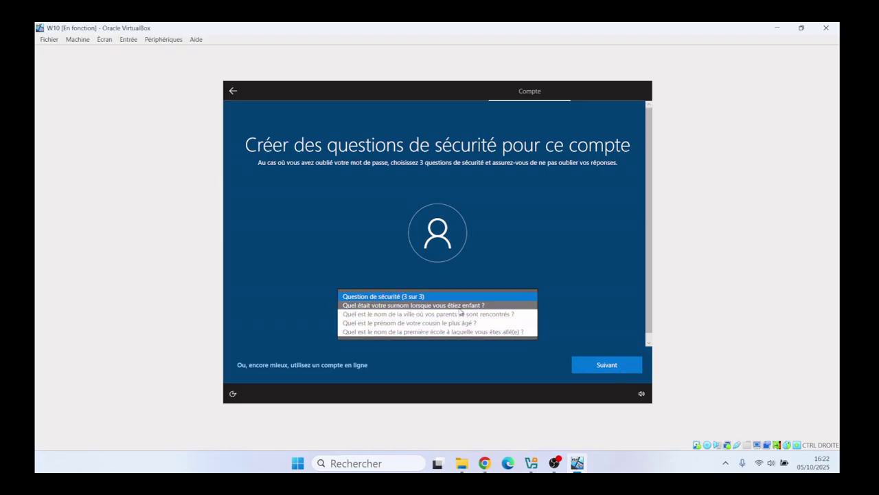
click(464, 311)
click(418, 320)
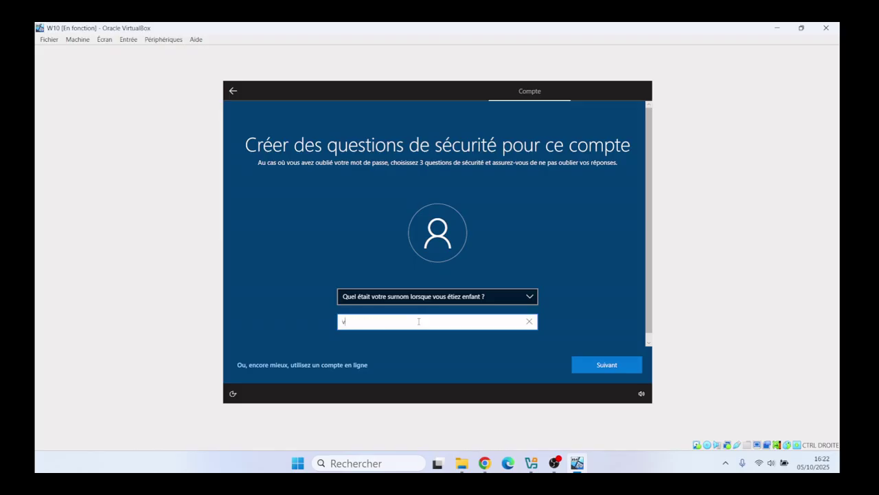
click(597, 368)
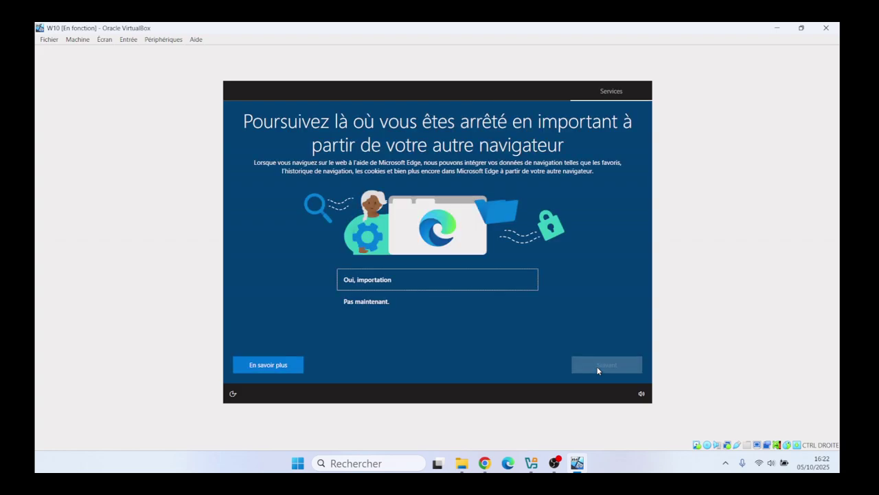
Step: Choose 'Pas maintenant' to skip importing browsing data into Edge
click(356, 303)
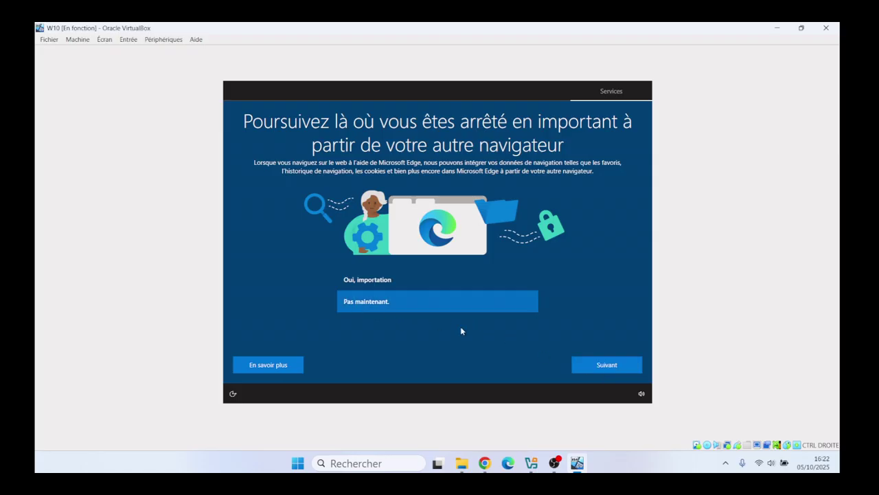
click(600, 365)
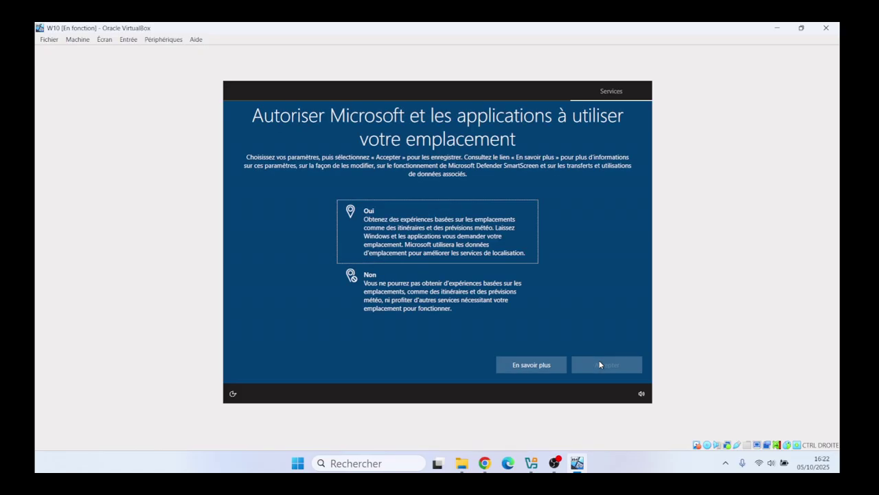
Step: Decline location and Find my device, and send only required diagnostic data
click(403, 308)
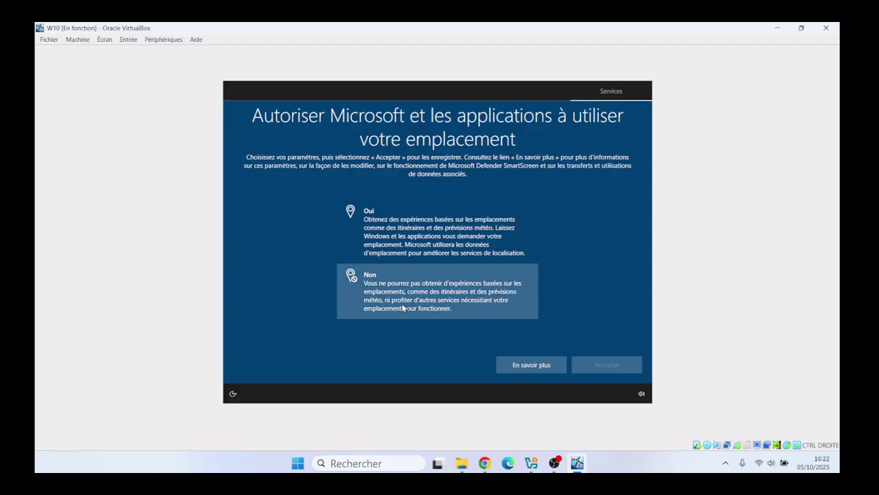
click(598, 364)
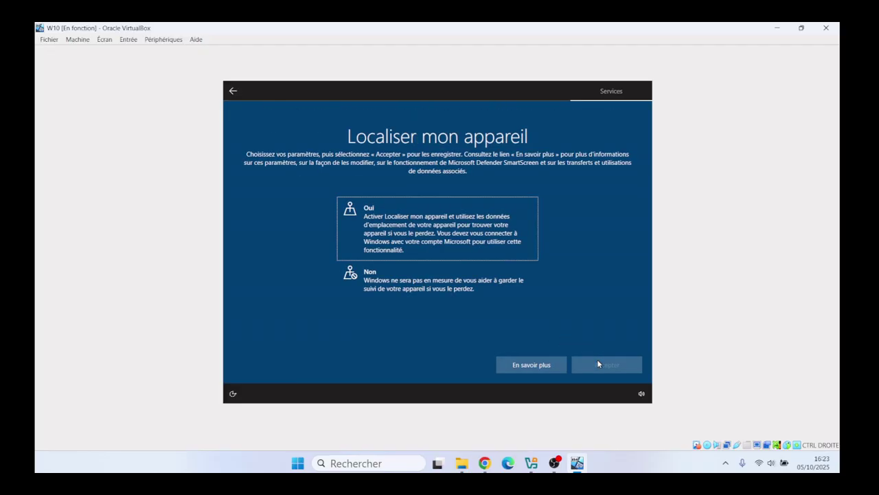
click(397, 276)
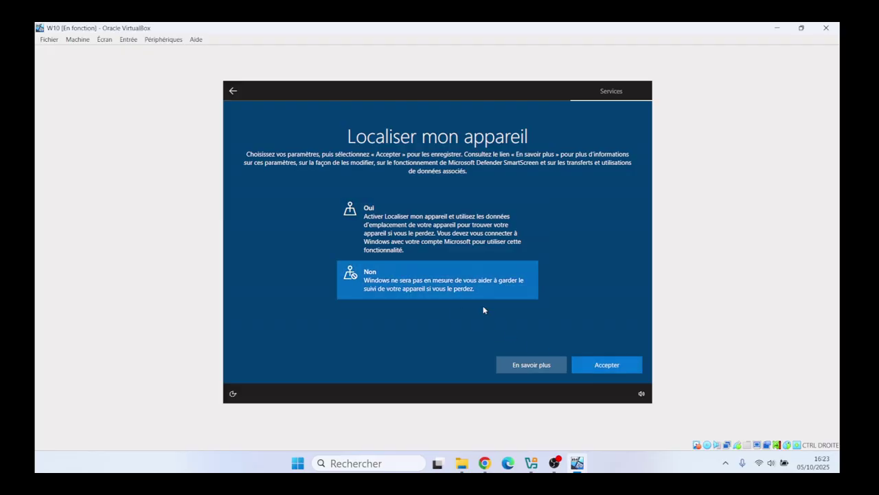
click(604, 364)
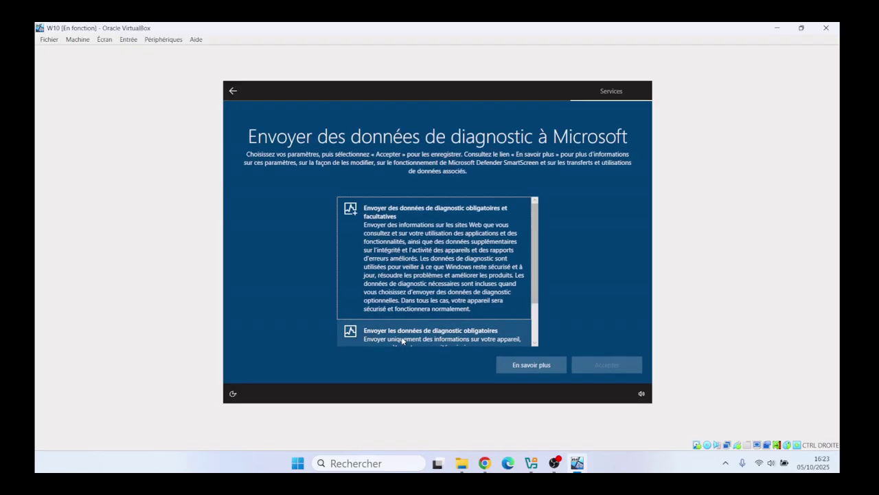
click(404, 339)
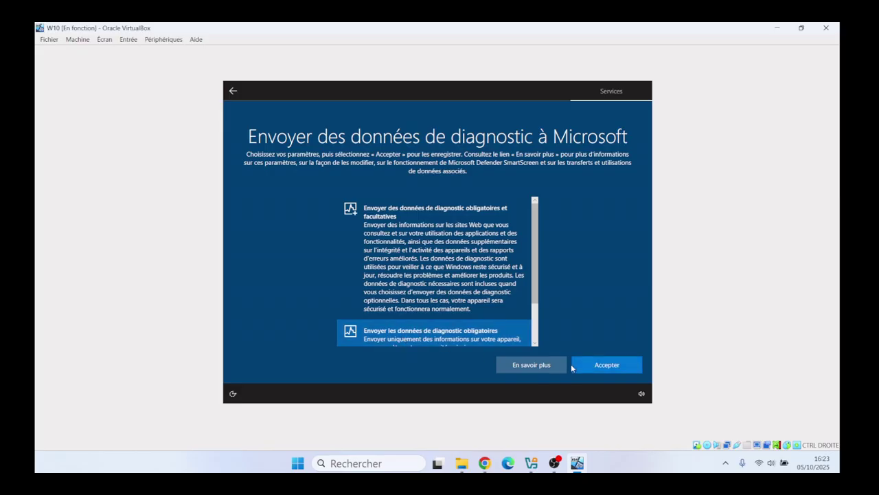
click(593, 365)
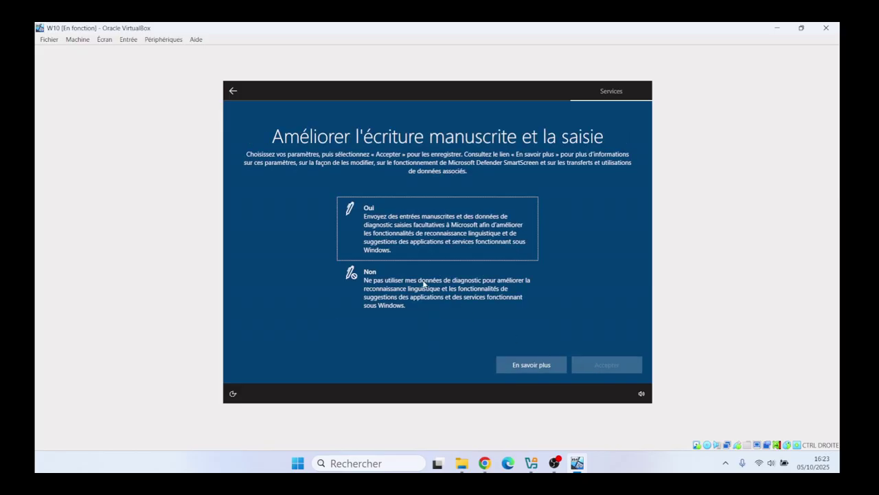
Step: Decline handwriting improvement, tailored experiences and the advertising ID; skip device-use choices and Cortana
click(389, 289)
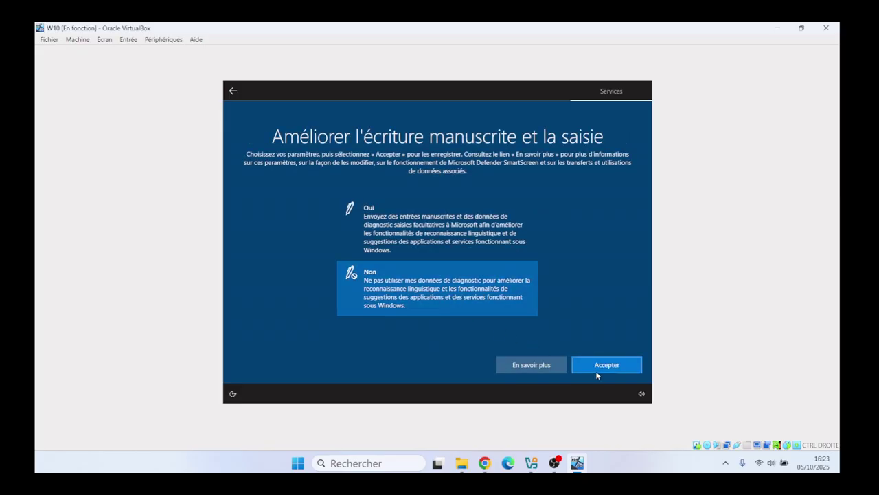
click(597, 371)
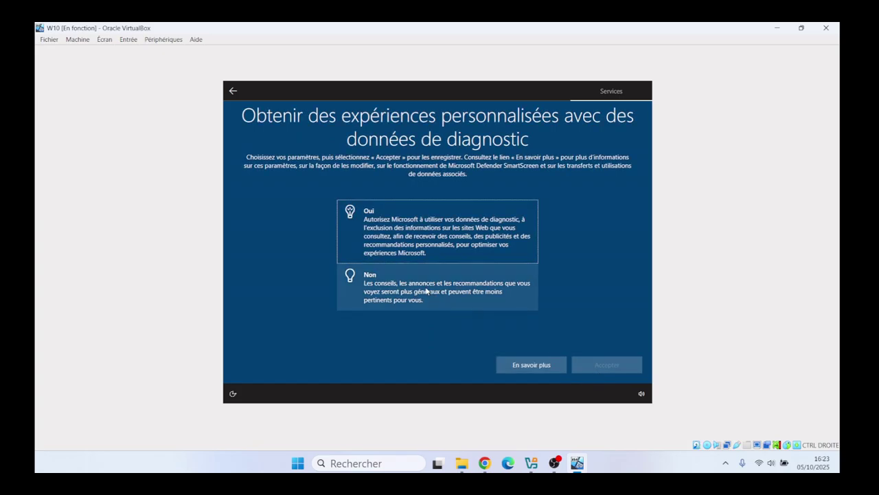
click(426, 291)
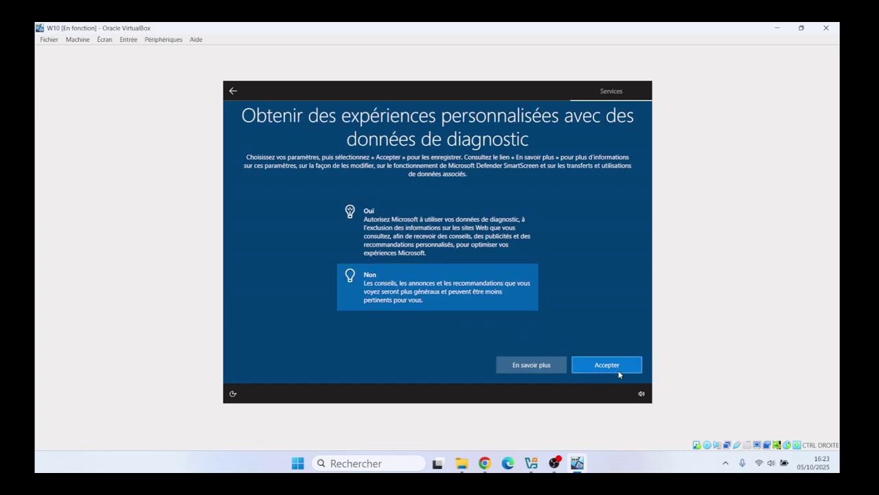
click(619, 374)
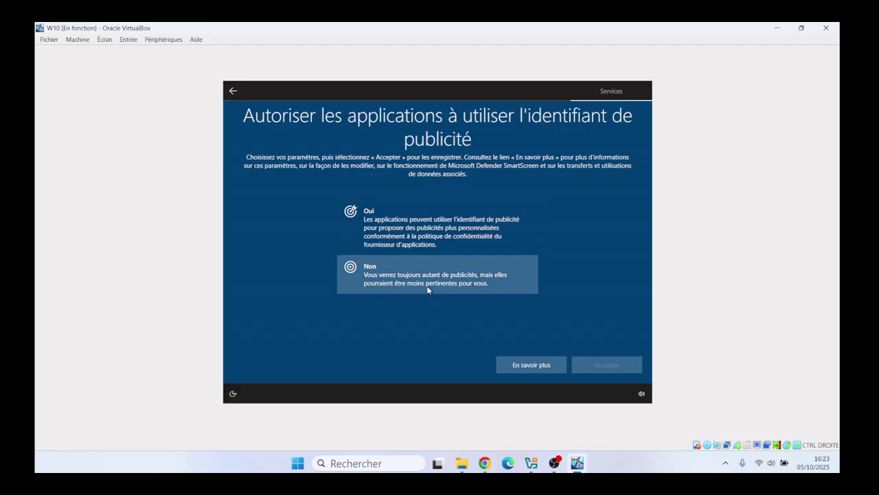
click(428, 289)
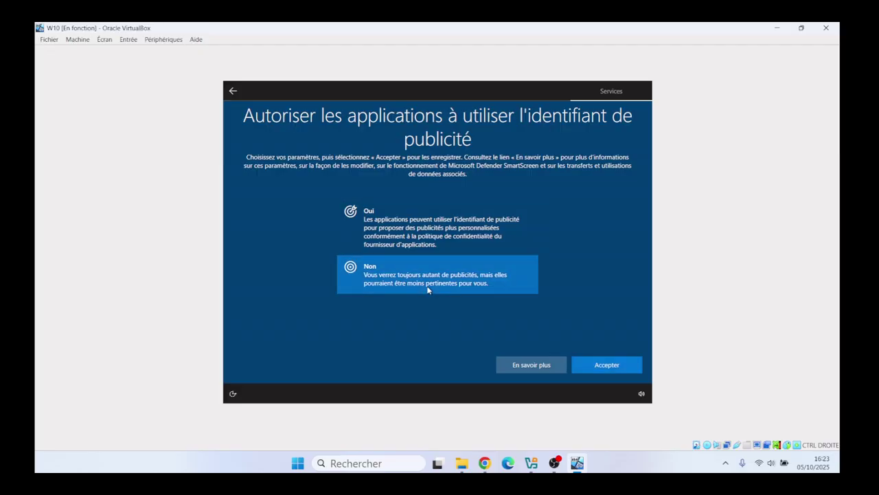
click(603, 371)
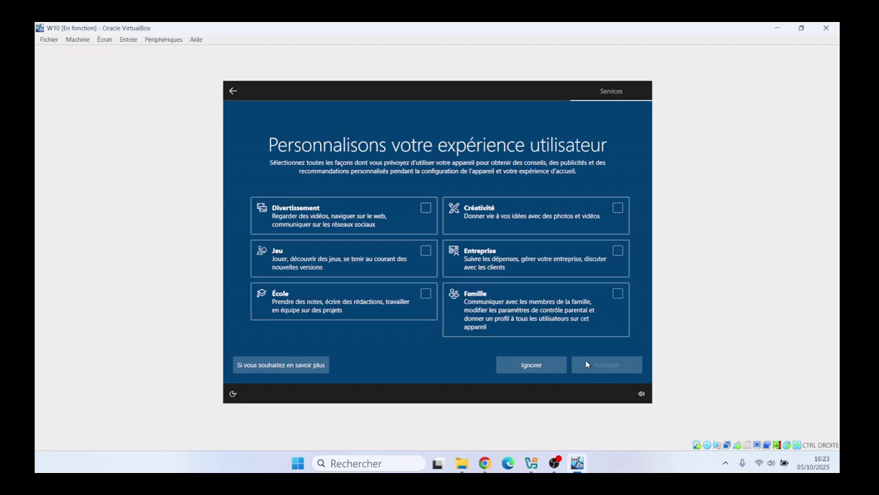
click(529, 364)
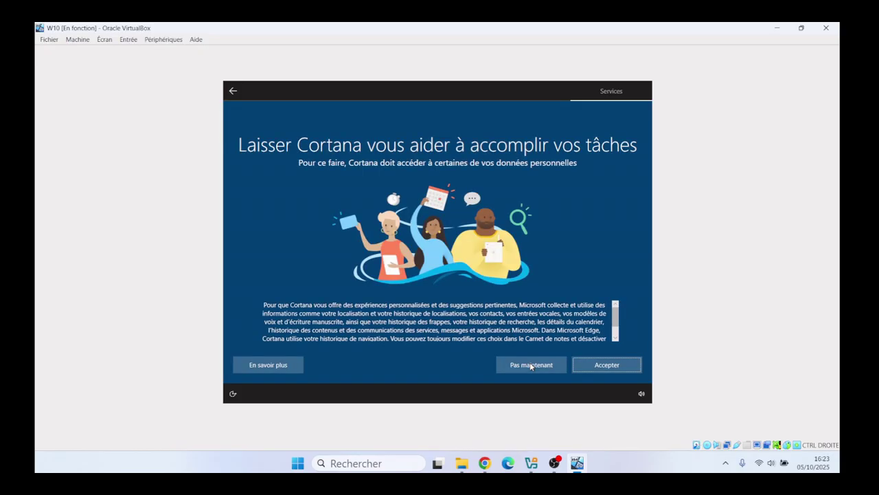
click(530, 365)
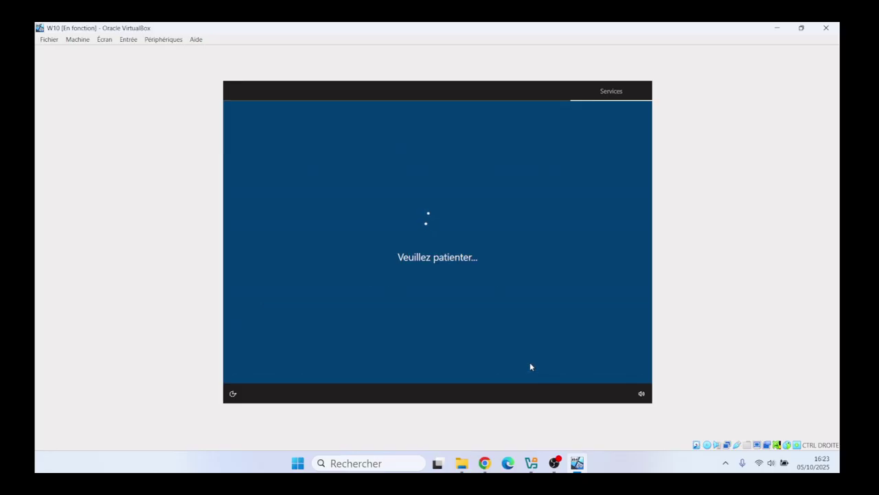
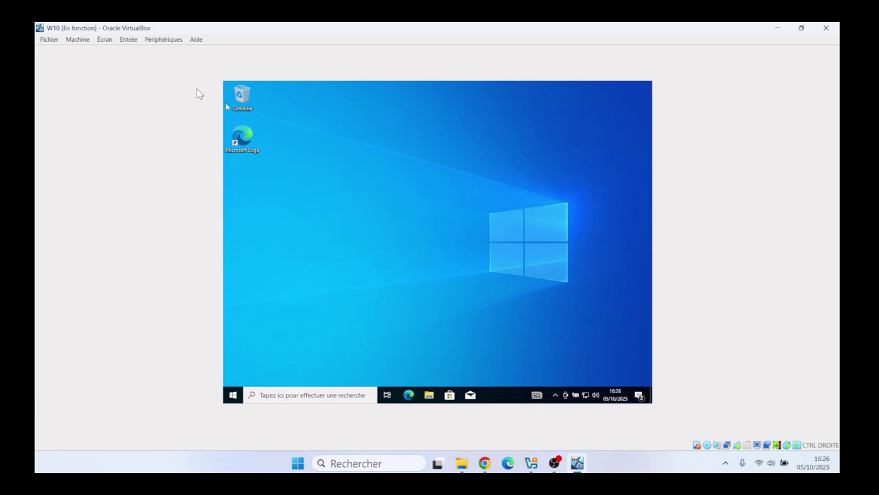
Step: Insert the Guest Additions CD image from Périphériques, then open and close the guest's Action Center
click(162, 40)
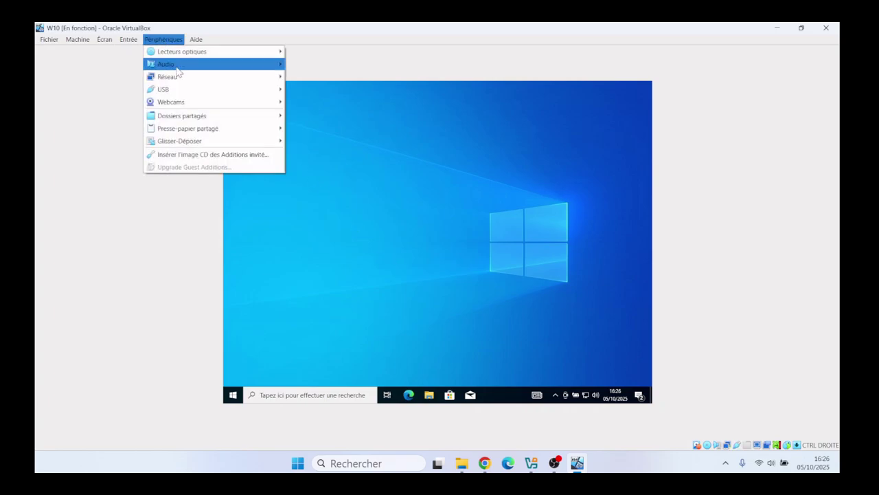
click(211, 155)
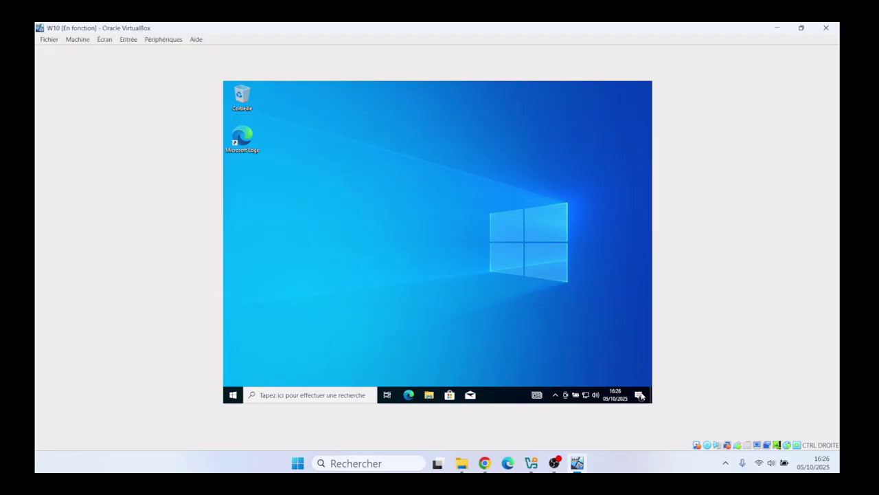
click(640, 397)
click(435, 262)
Step: In File Explorer, open the VirtualBox Guest Additions CD drive under Ce PC and run VBoxWindowsAdditions
click(430, 395)
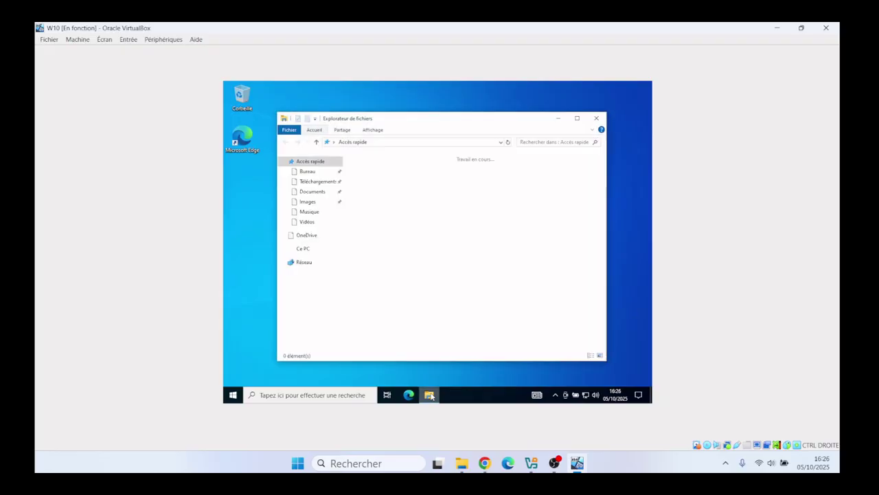
click(302, 249)
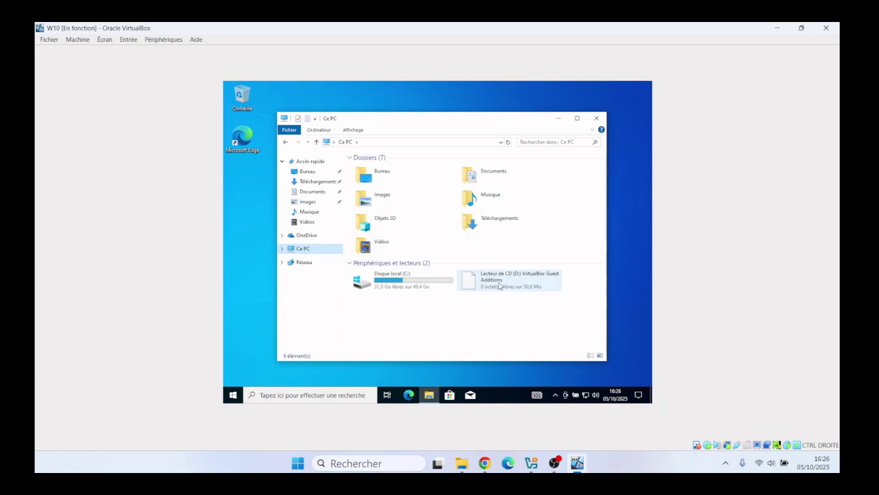
double_click(499, 285)
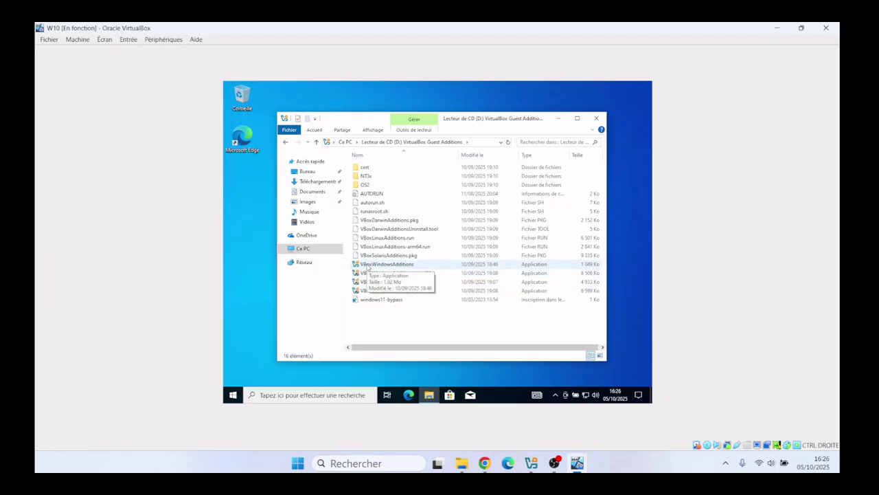
double_click(369, 266)
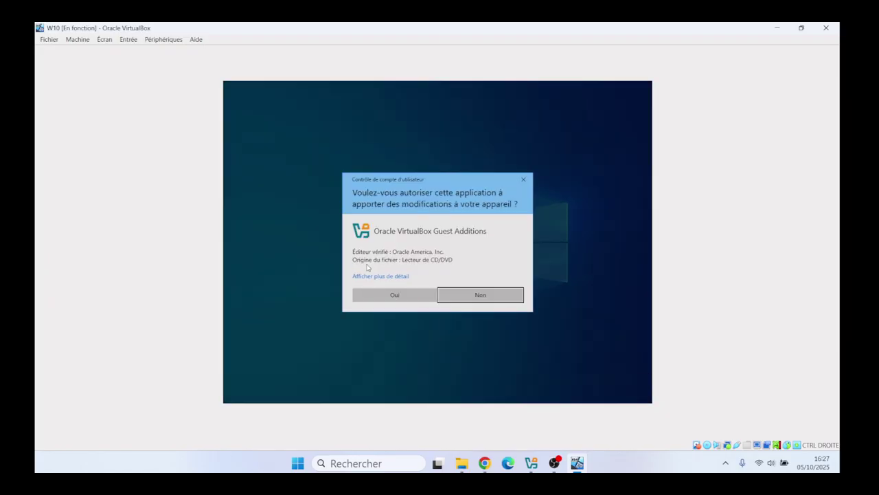
Step: Allow the installer and install Guest Additions 7.2.2 with default folder and components, restarting now
click(388, 295)
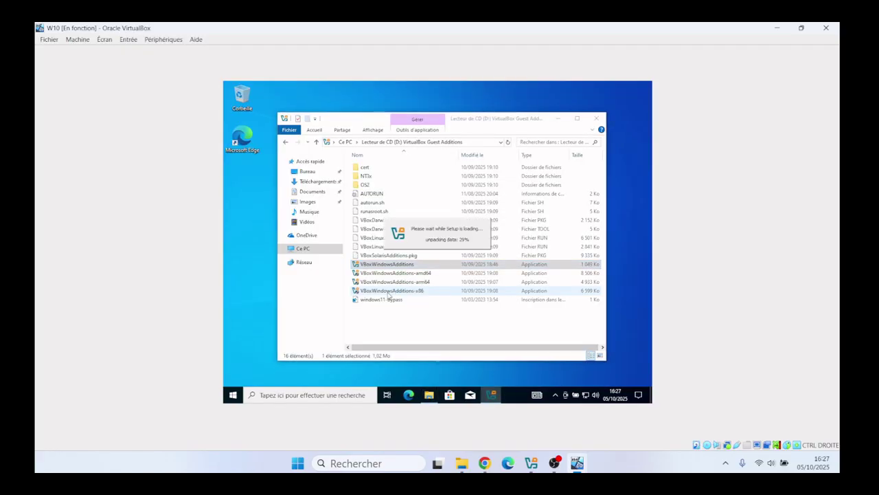
click(559, 117)
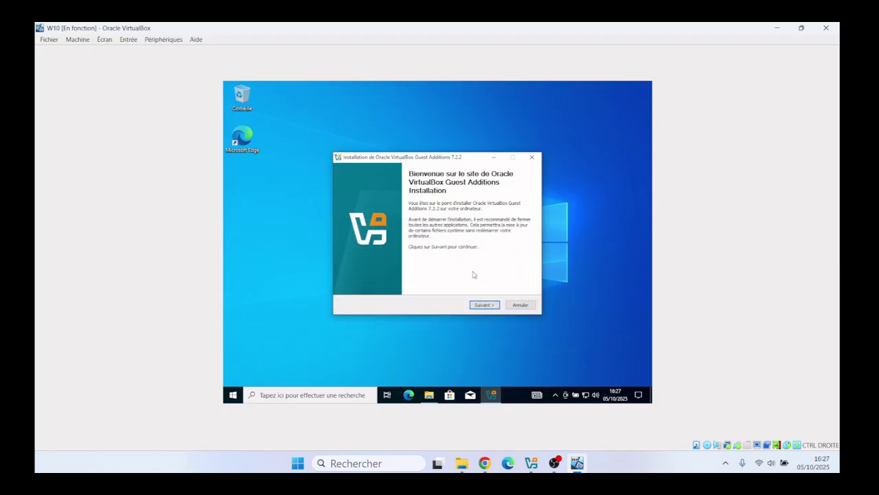
click(484, 305)
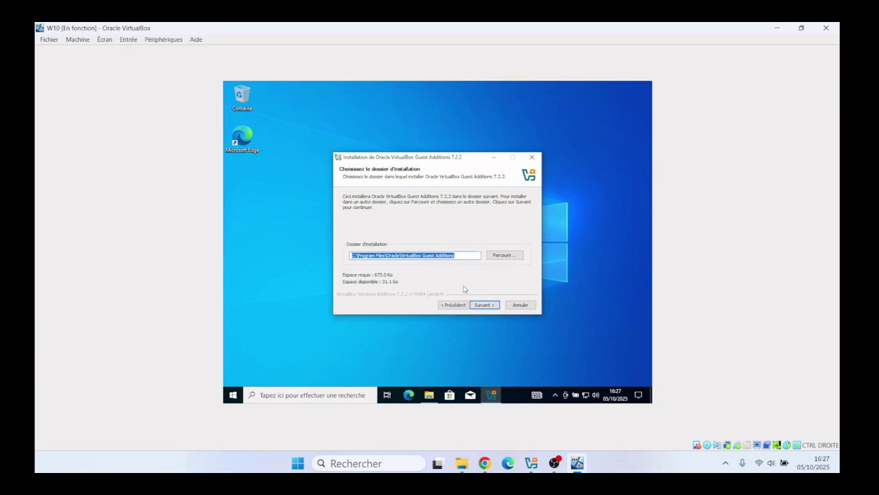
click(483, 306)
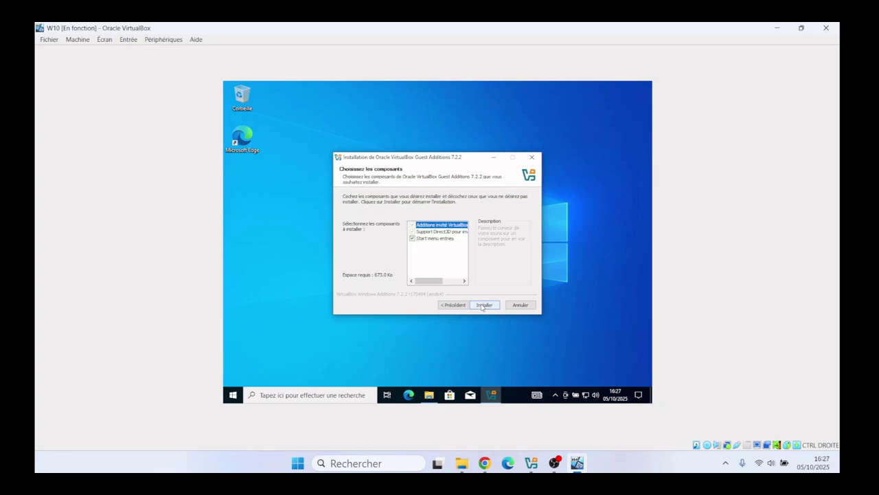
click(483, 306)
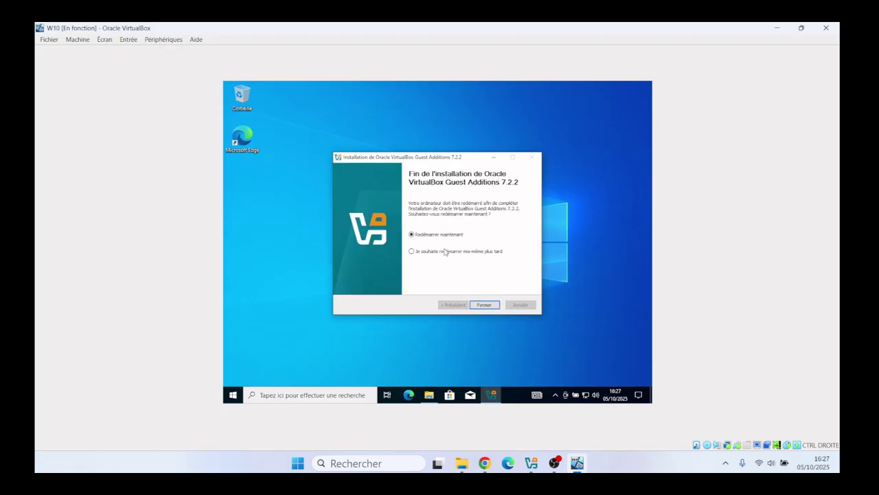
click(485, 305)
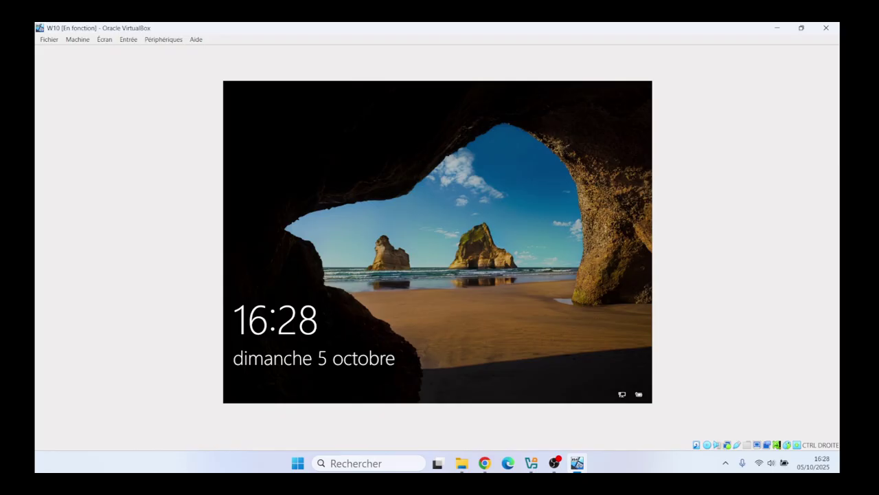
Step: Sign back in to the restarted guest by entering the account password
click(444, 305)
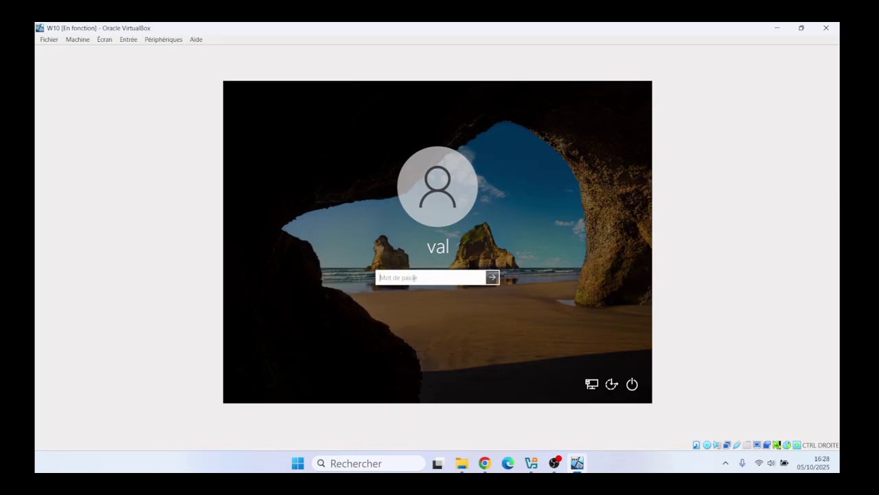
key(Caps_Lock)
text(•)
key(Caps_Lock)
text(•••••••••)
key(Return)
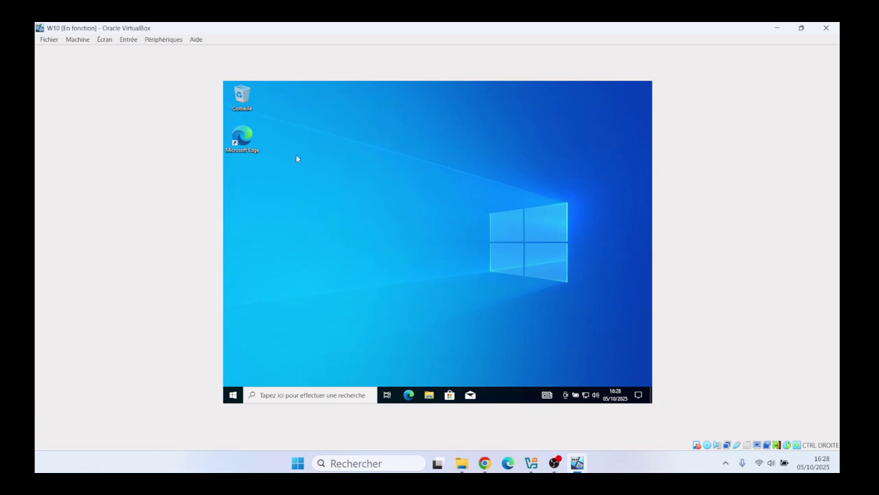
Step: Switch the VM to Mode plein écran, then toggle full screen off, on and off with Host+F
click(105, 41)
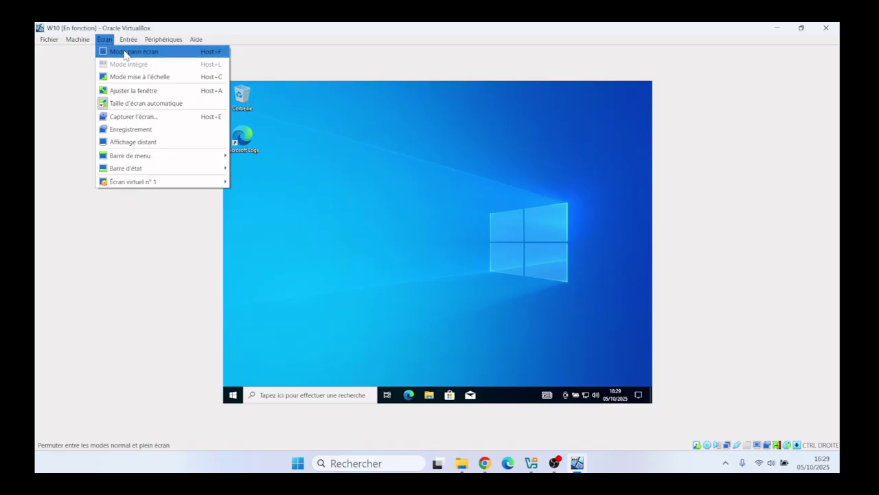
click(125, 53)
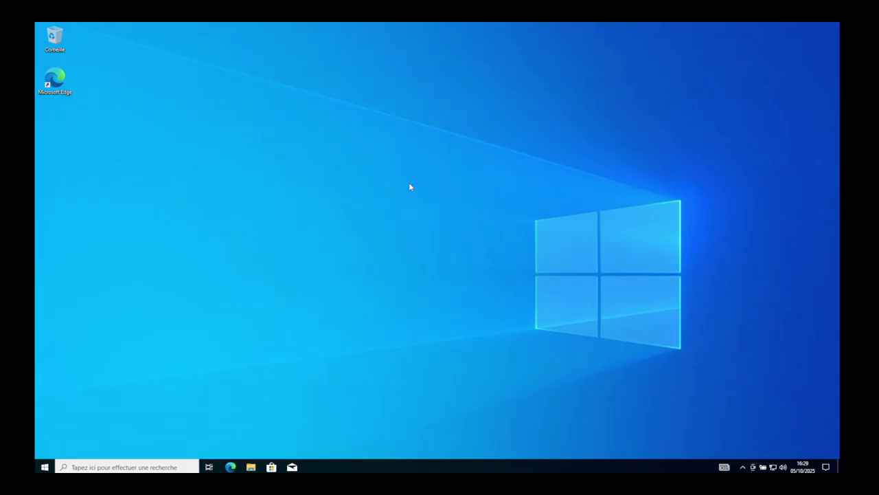
key(ctrl+f)
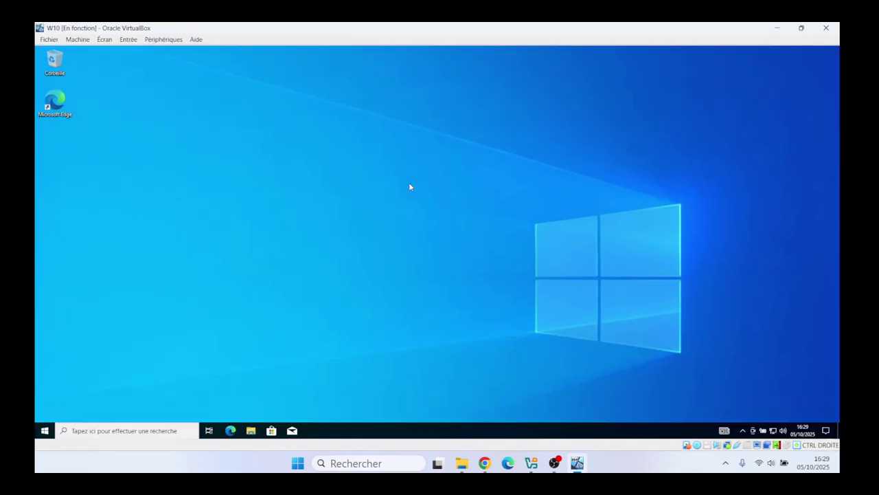
key(ctrl+f)
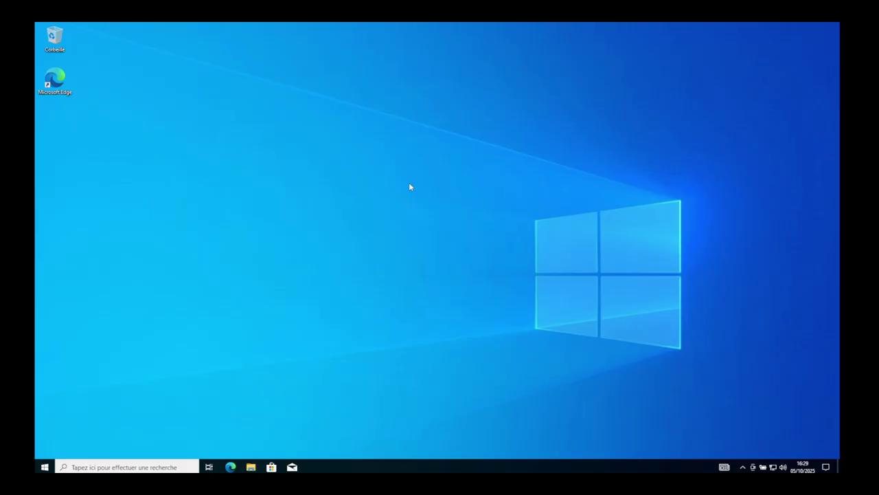
key(ctrl+f)
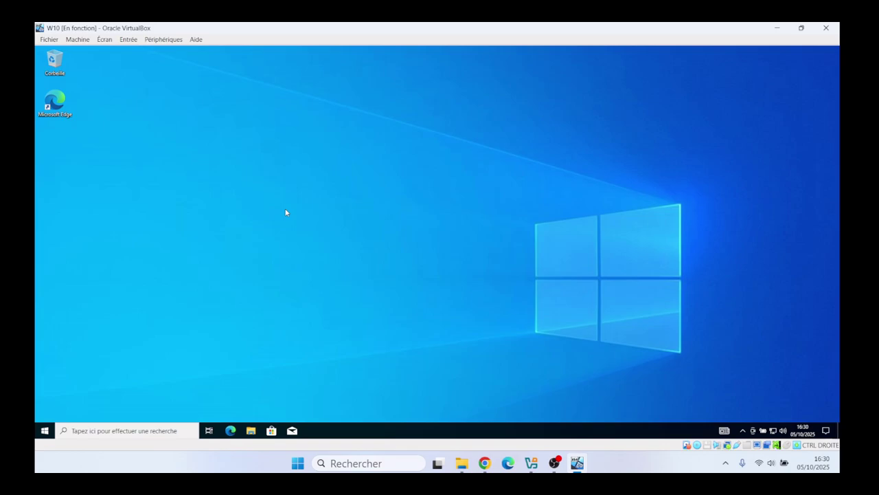
Step: Search 'nom' and open the PC name page in a maximised Settings window
click(134, 431)
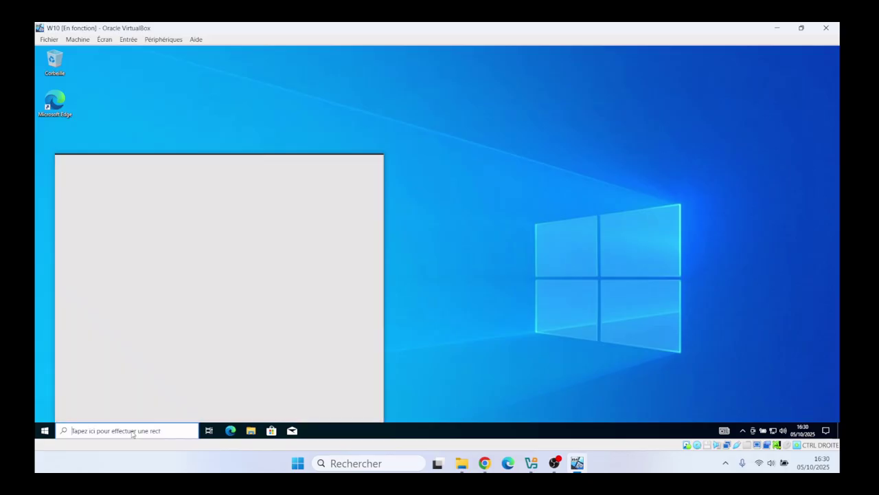
text(nom)
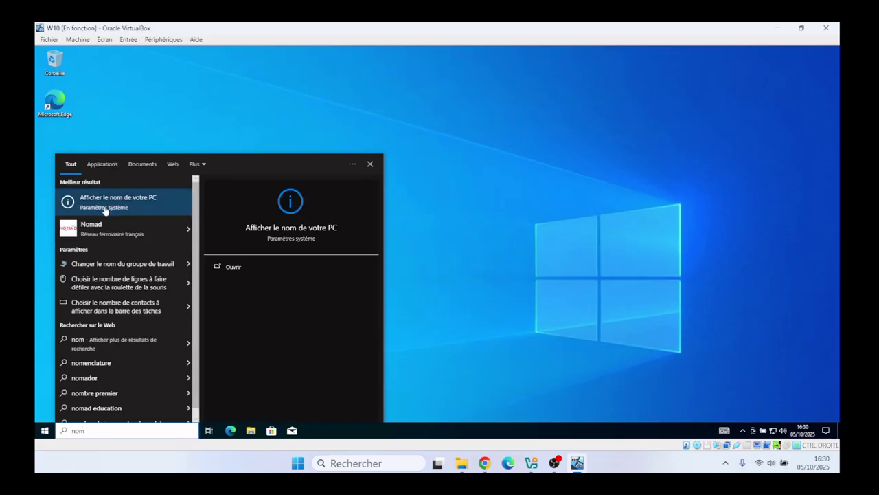
click(104, 206)
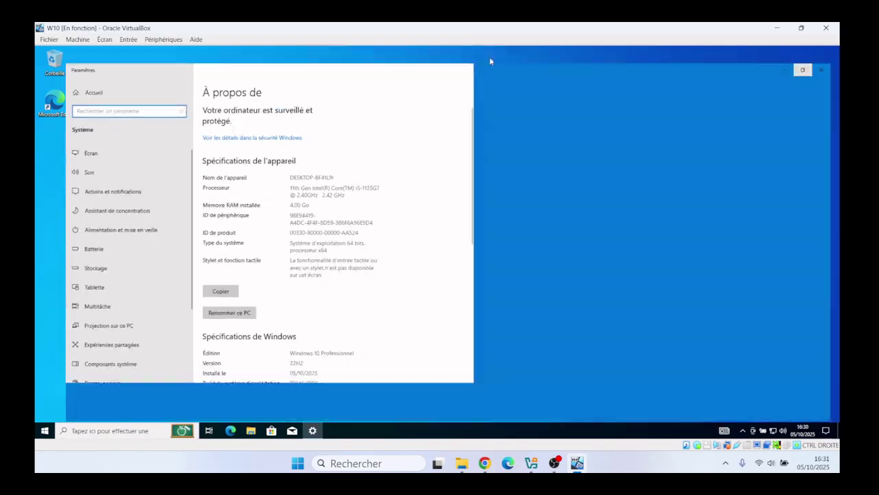
click(489, 52)
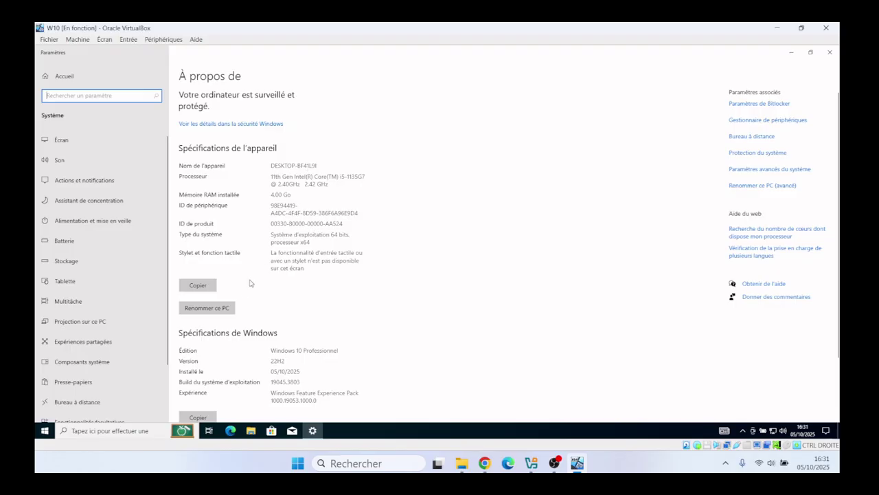
Step: Rename the PC to W10-PRO and choose to restart later
click(216, 309)
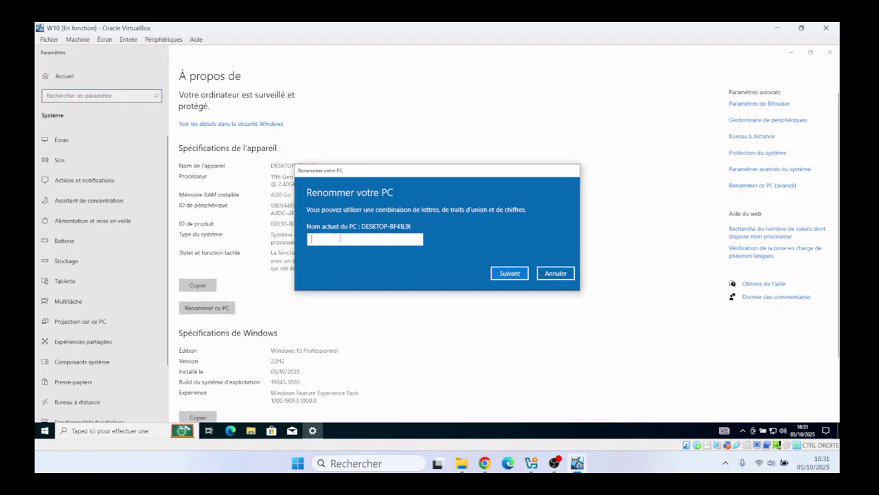
text(W)
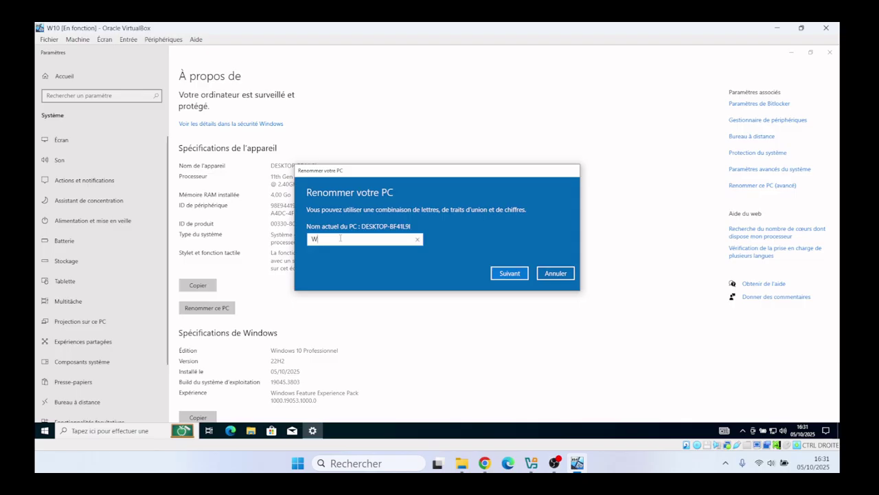
text(10-PRO)
click(506, 274)
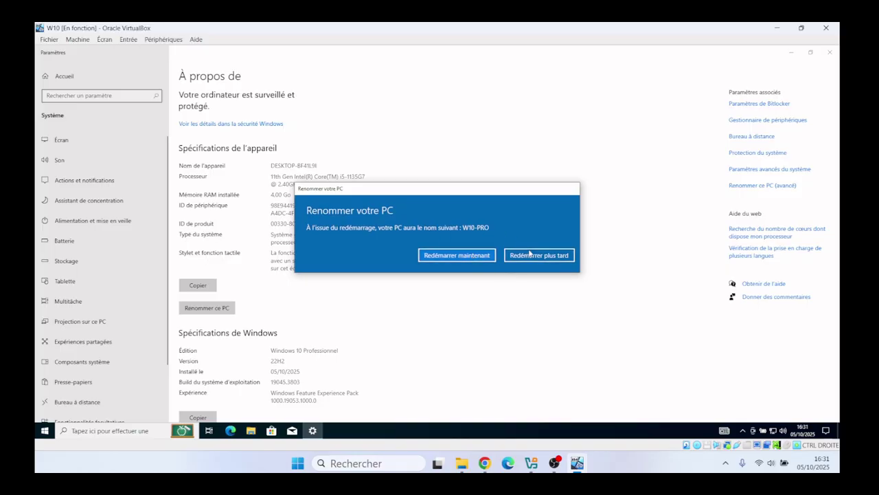
click(530, 255)
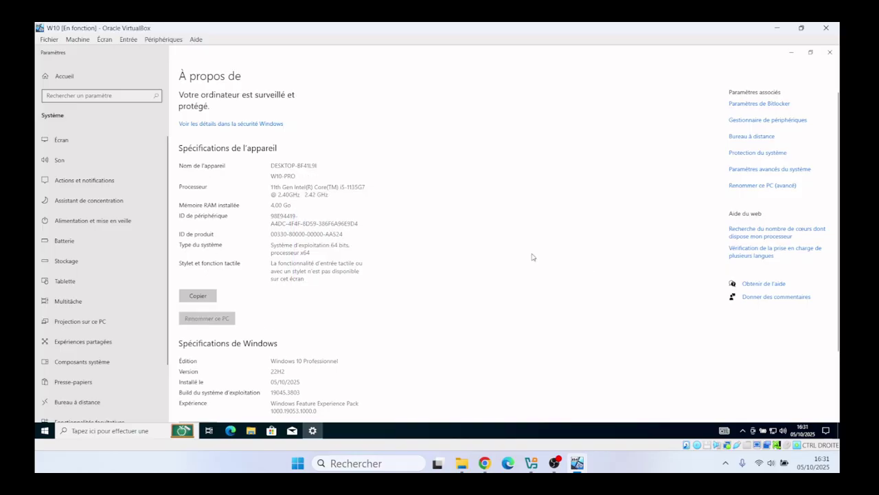
Step: Search 'update' and run a Windows Update check from Paramètres de Windows Update
click(137, 425)
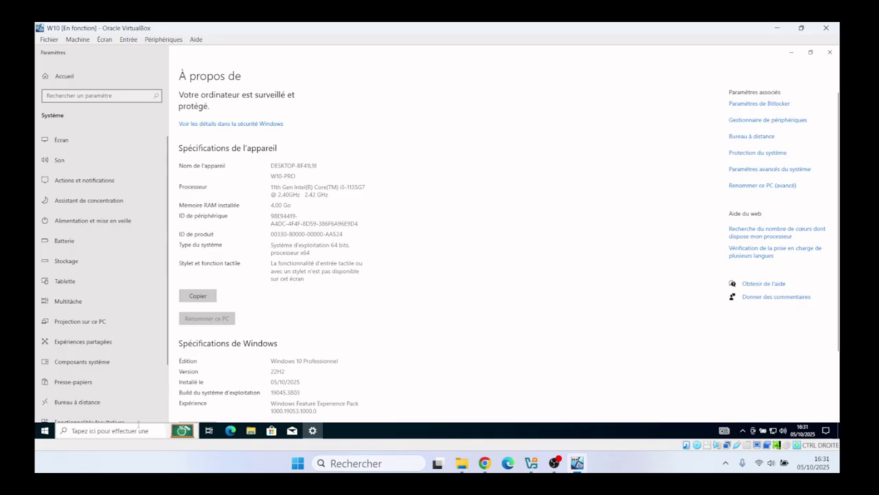
text(update)
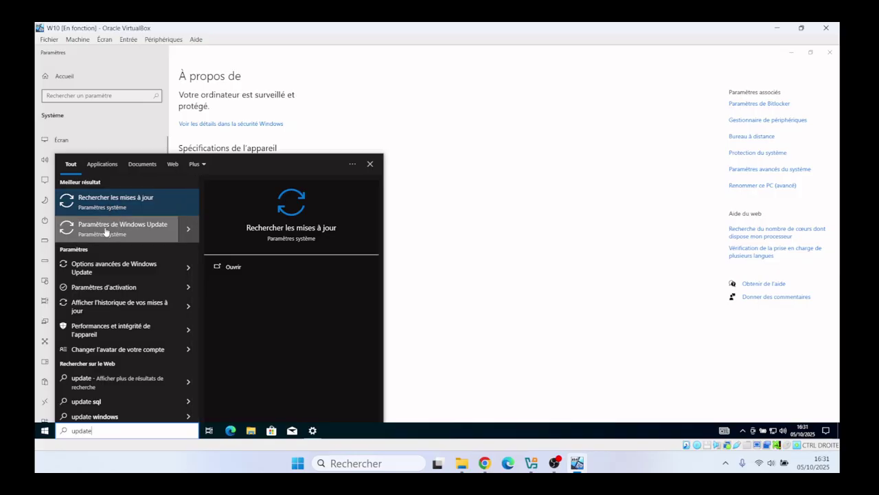
click(105, 232)
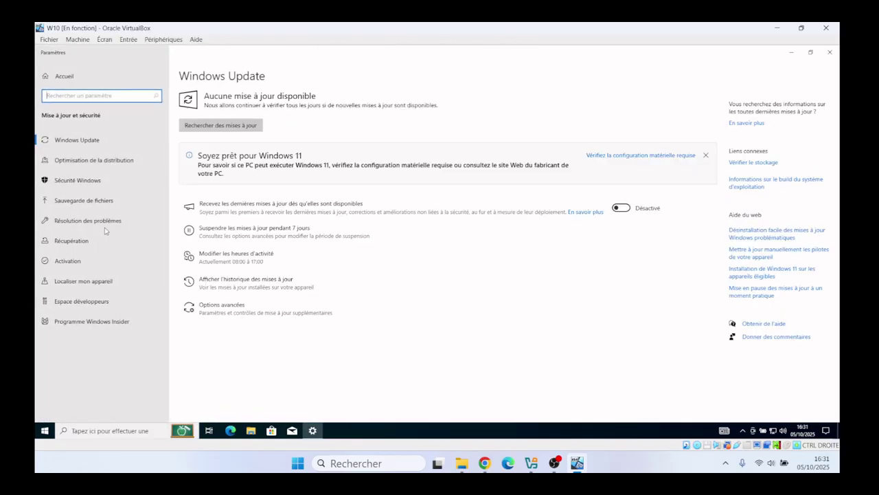
click(213, 128)
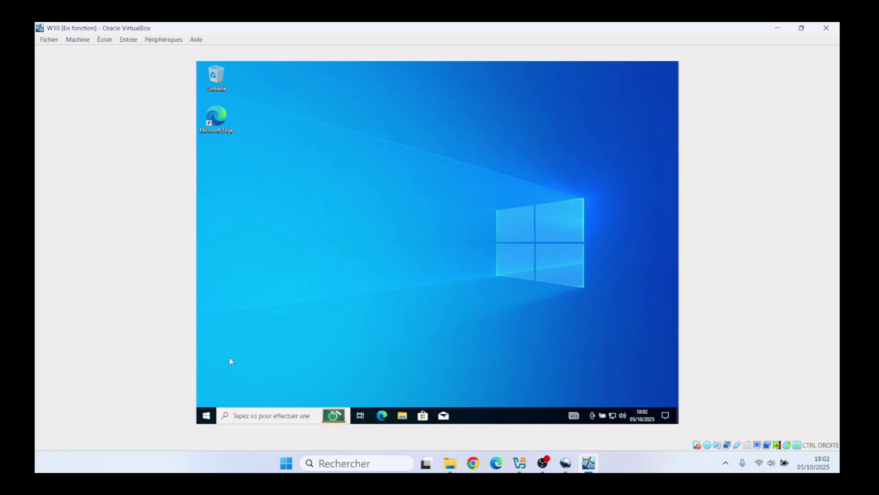
Step: Restart the Windows VM from the Start menu's Marche/Arrêt options
click(206, 417)
mouse_move(207, 399)
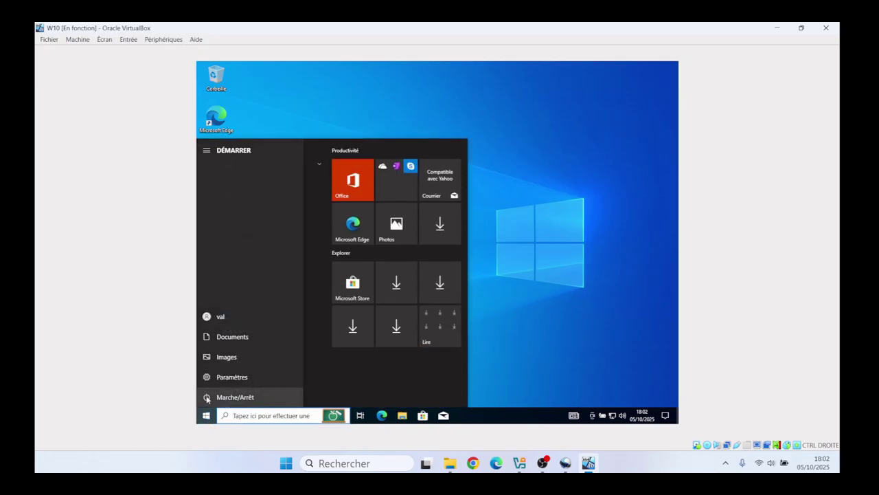
click(244, 398)
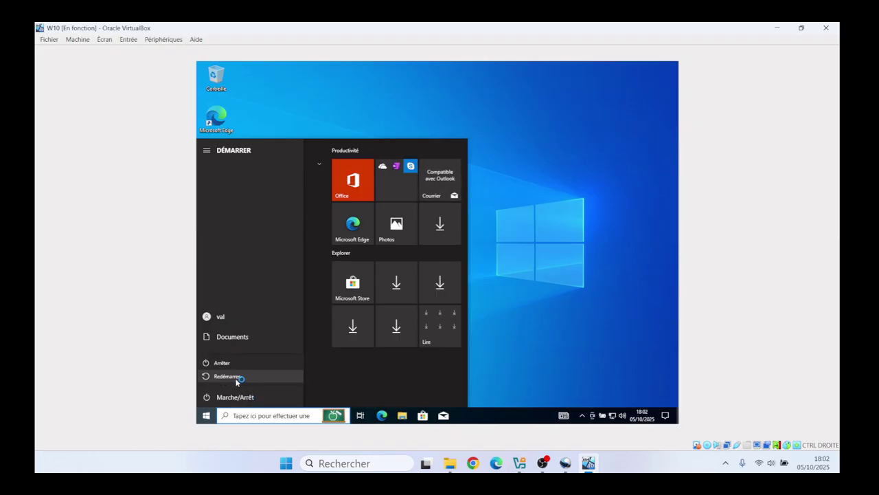
click(236, 377)
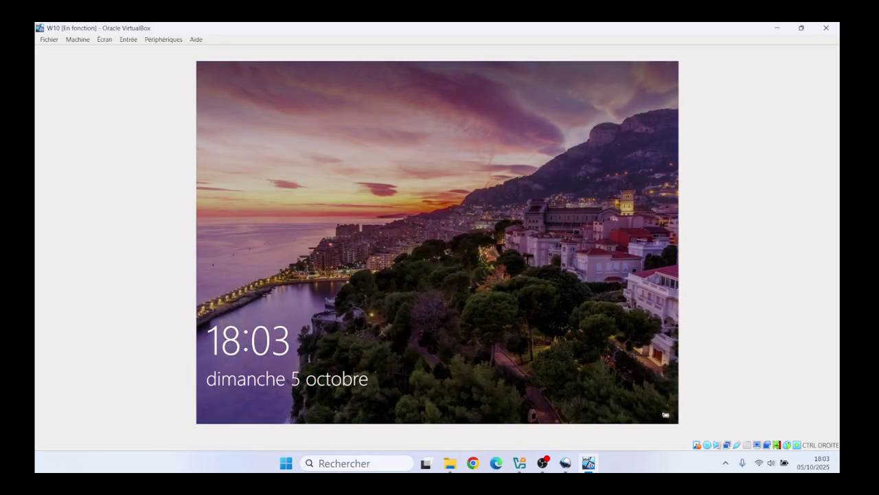
Step: Sign back in from the lock screen with the account password
key(Return)
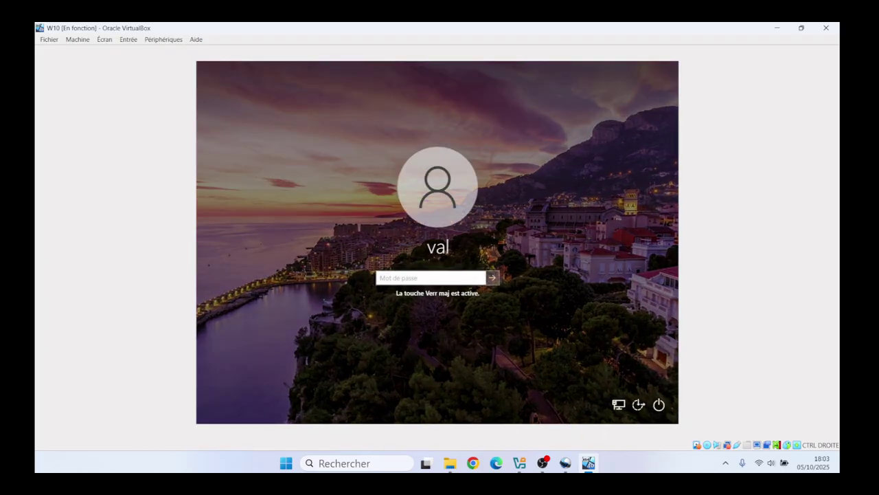
text(•••••••••)
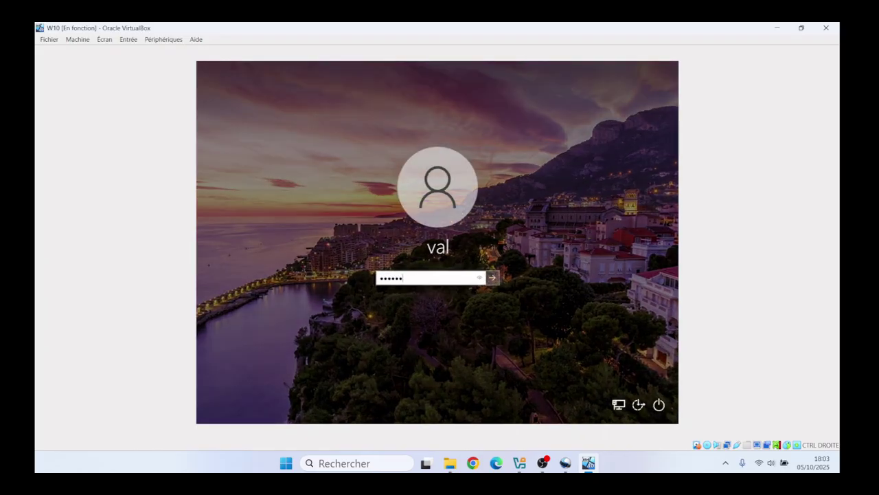
key(Return)
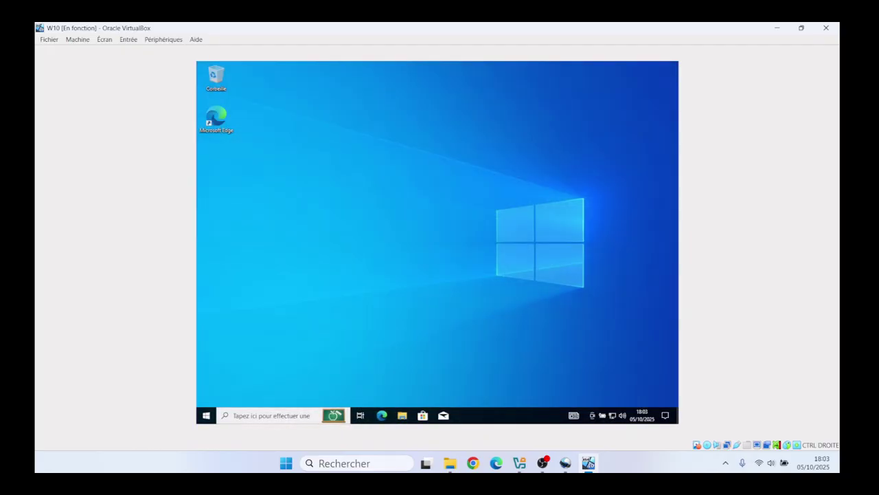
click(269, 416)
text(nom)
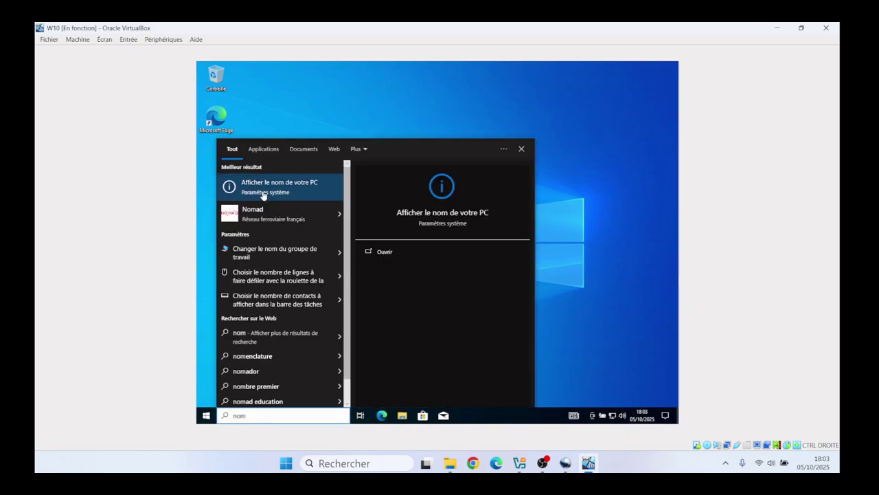
click(262, 193)
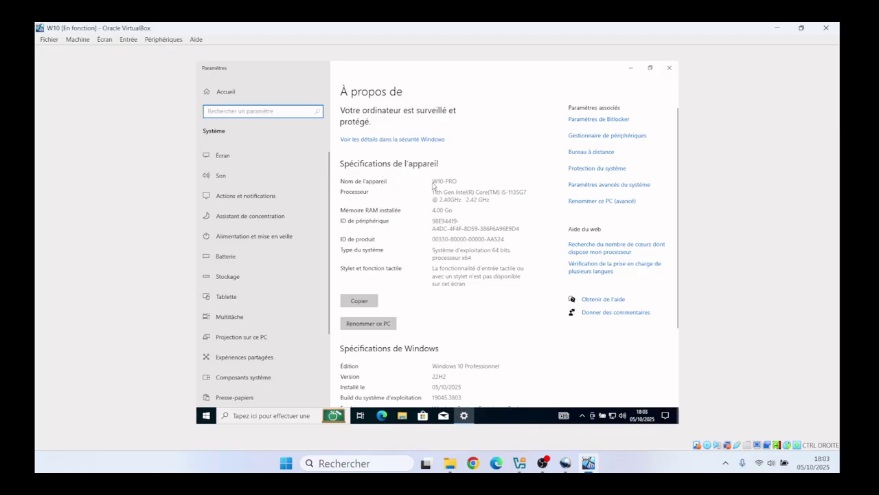
click(669, 67)
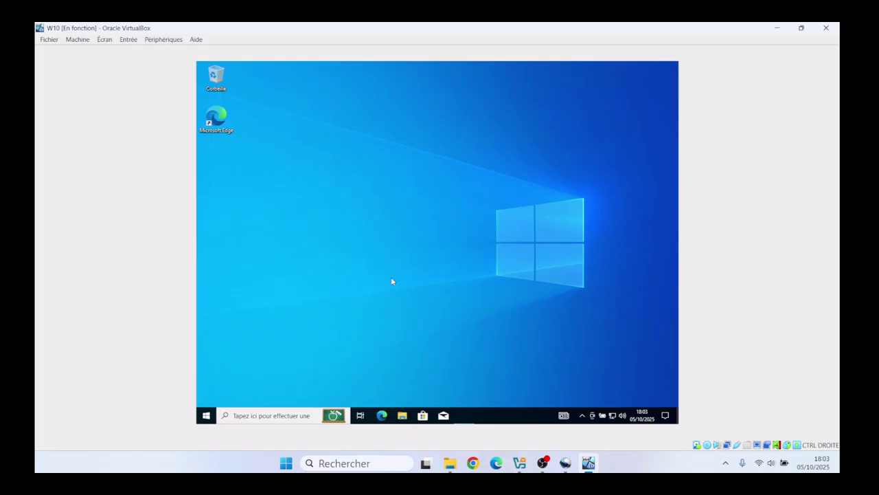